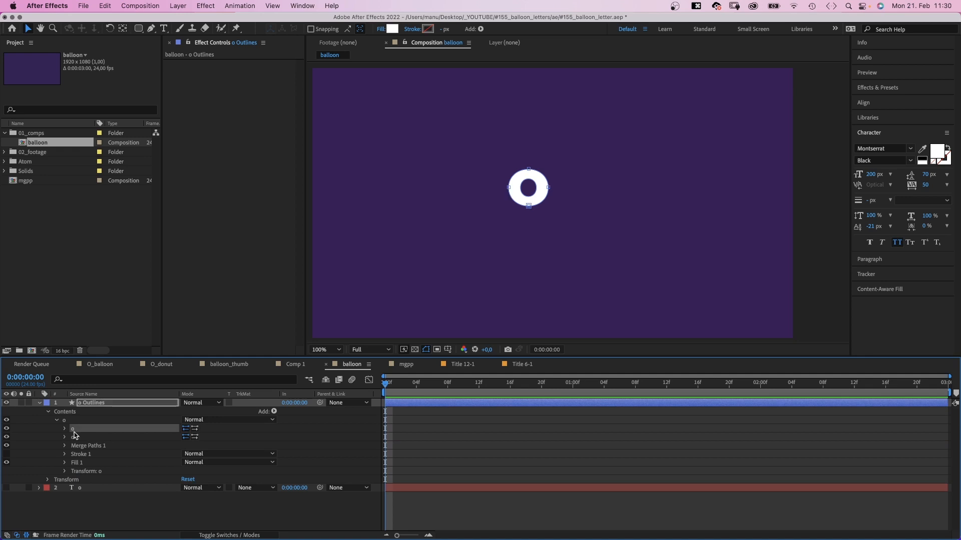
# Select both paths of the o outline, scale them up proportionally to fill most of the composition's height, and reposition them near the centre
pyautogui.click(65, 428)
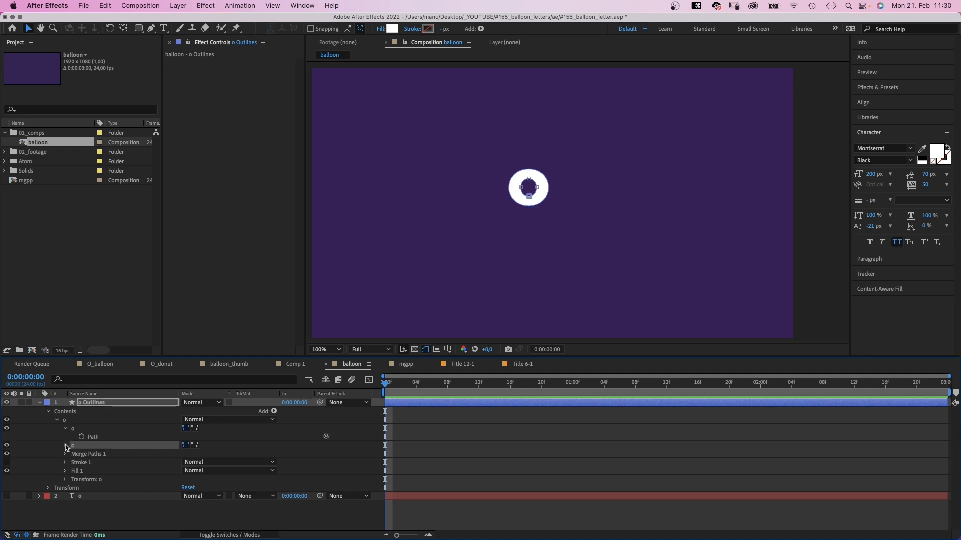
pyautogui.click(66, 445)
pyautogui.click(92, 436)
pyautogui.keyDown('shift'); pyautogui.click(94, 454); pyautogui.keyUp('shift')
pyautogui.press('super+t')
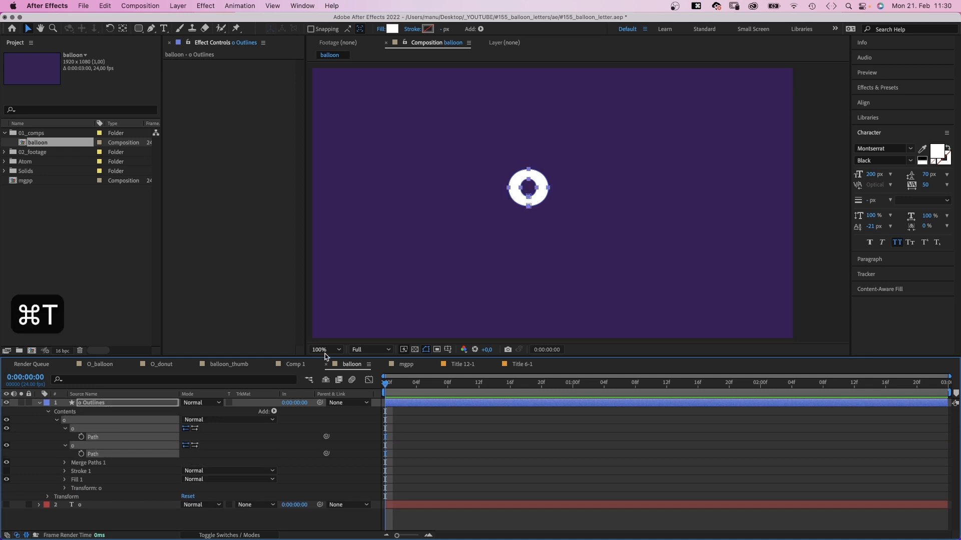
pyautogui.moveTo(549, 167); pyautogui.dragTo(754, 94)
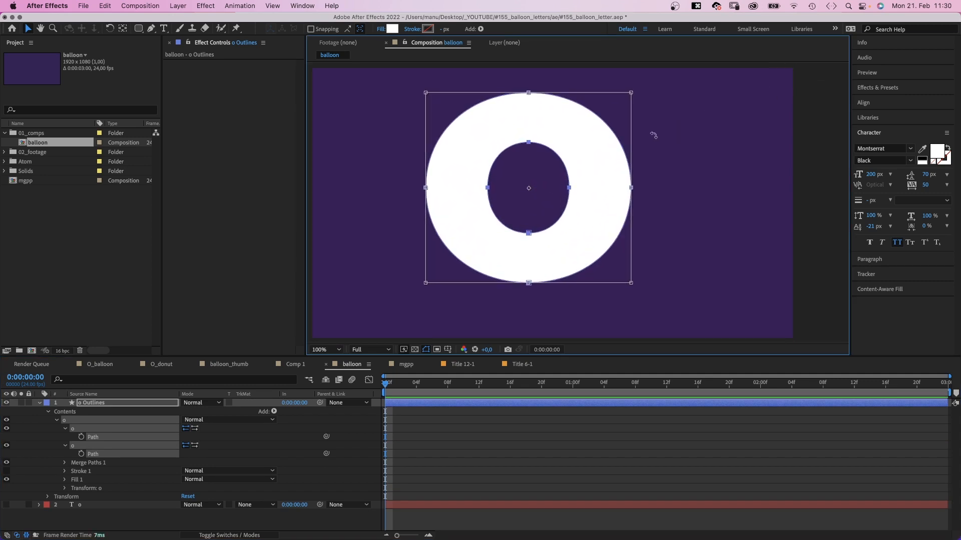
pyautogui.press('Return')
pyautogui.moveTo(553, 183); pyautogui.dragTo(575, 203)
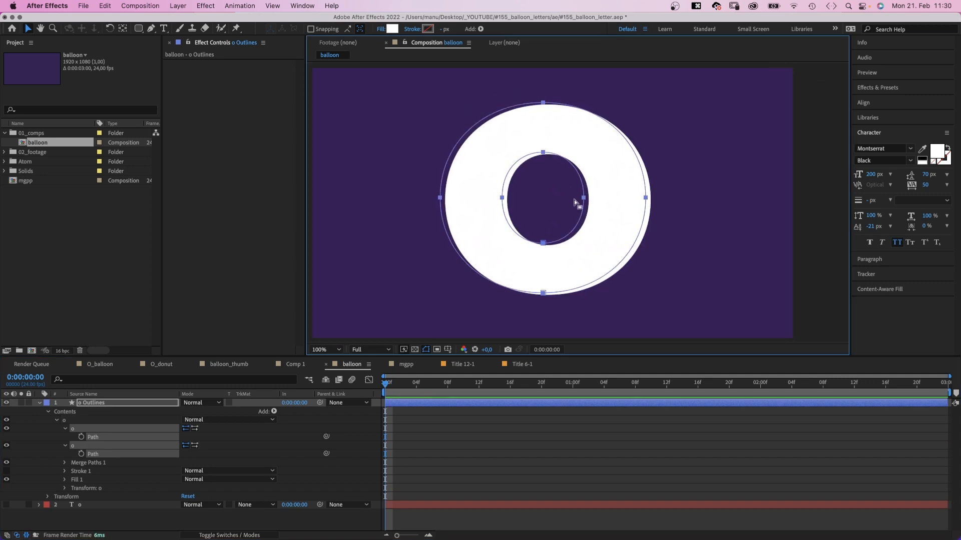
# Change the fill type of the o shape to Linear Gradient
pyautogui.click(379, 29)
pyautogui.click(411, 80)
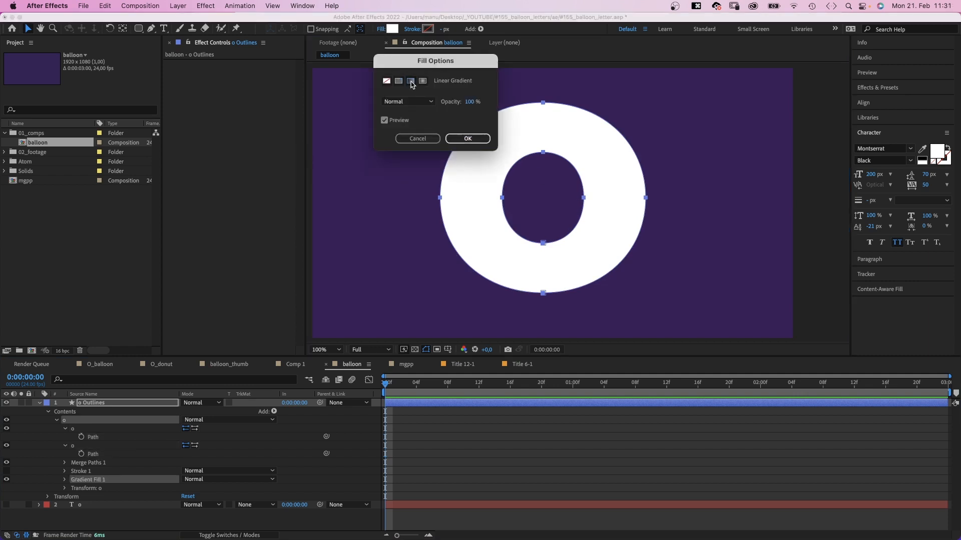
pyautogui.click(467, 139)
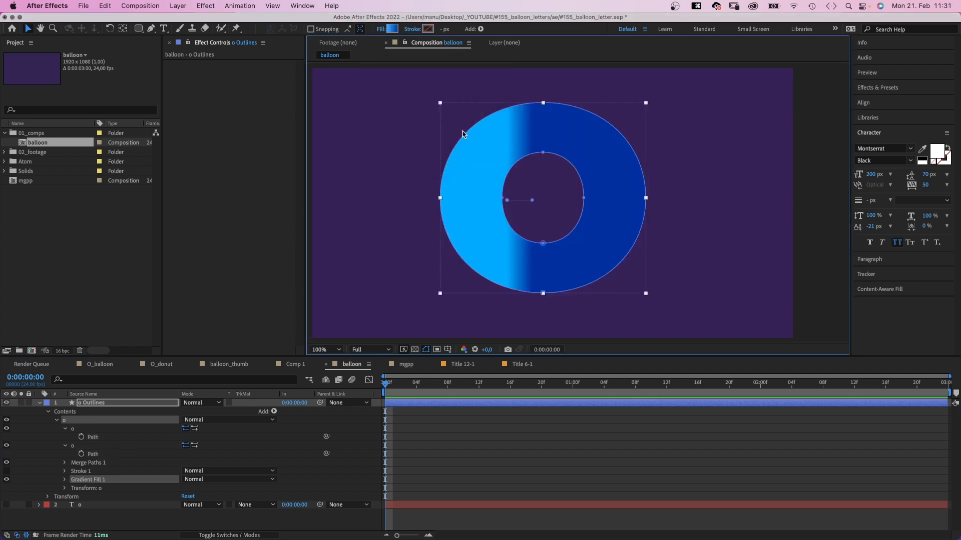
# Colour the gradient from pink FFABFF to purple 7630A1 and stretch it diagonally from outside the letter's upper-left edge into its hole
pyautogui.click(393, 29)
pyautogui.click(533, 175)
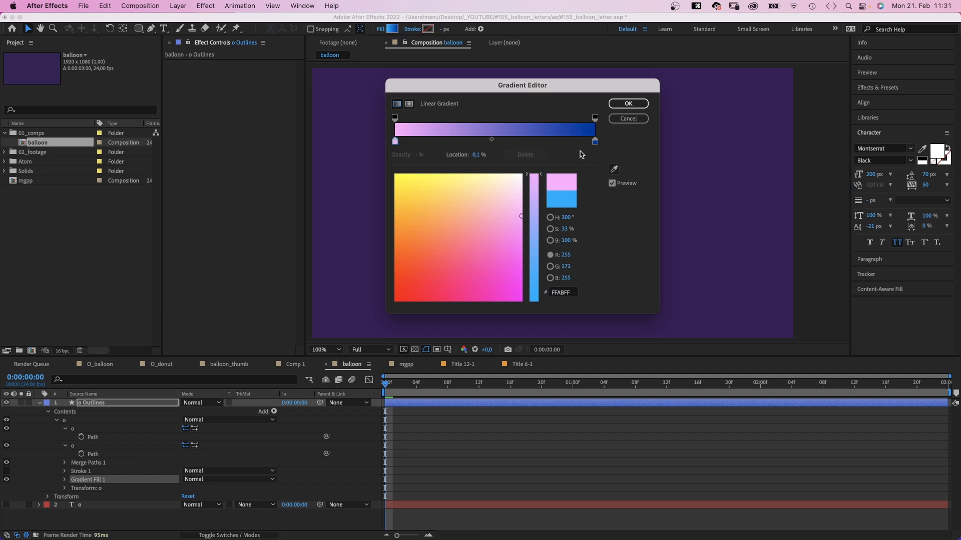
pyautogui.click(595, 141)
pyautogui.moveTo(533, 211); pyautogui.dragTo(533, 243)
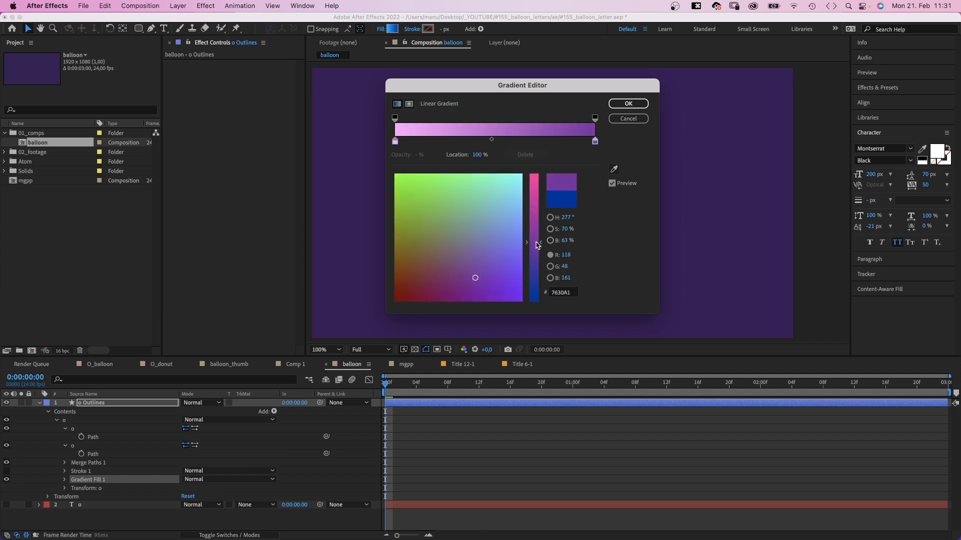
pyautogui.click(622, 104)
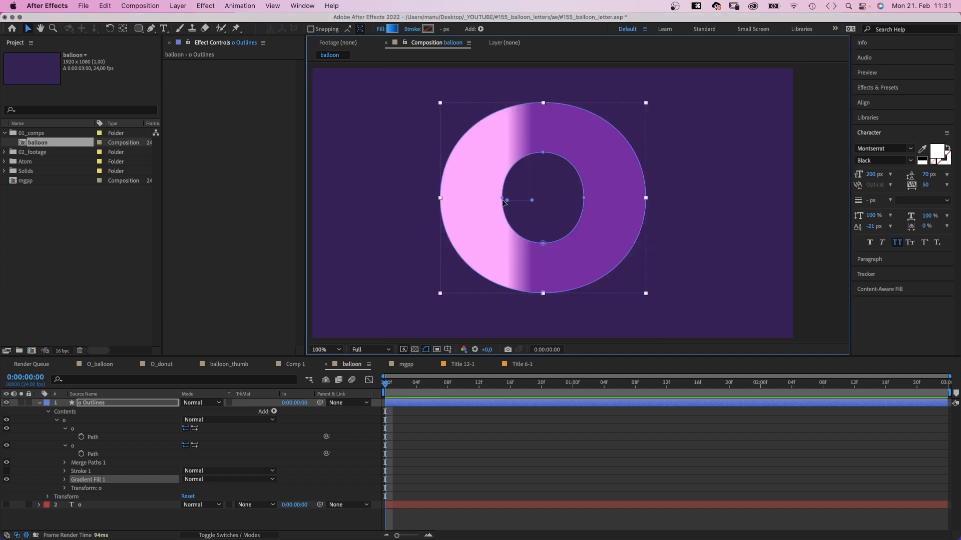
pyautogui.moveTo(505, 199); pyautogui.dragTo(431, 100)
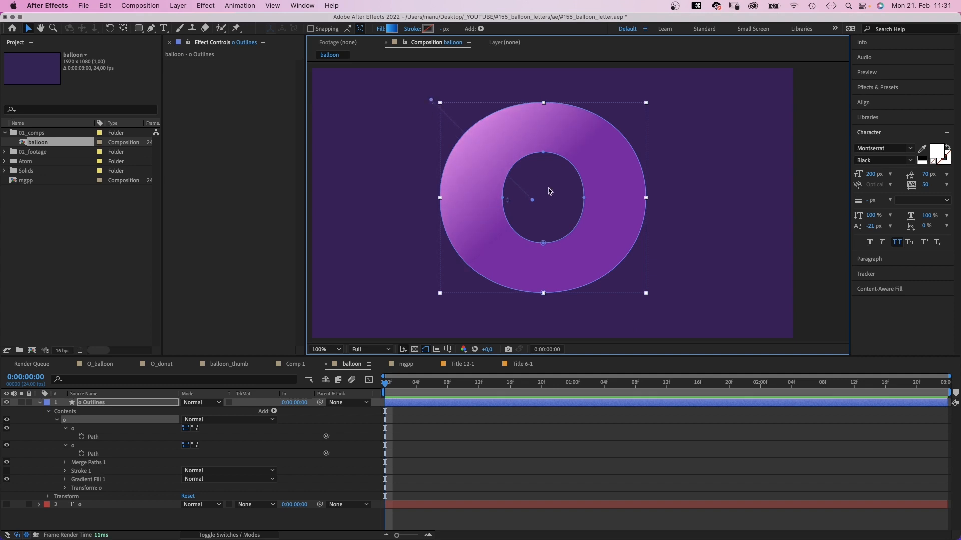
pyautogui.moveTo(534, 199); pyautogui.dragTo(564, 210)
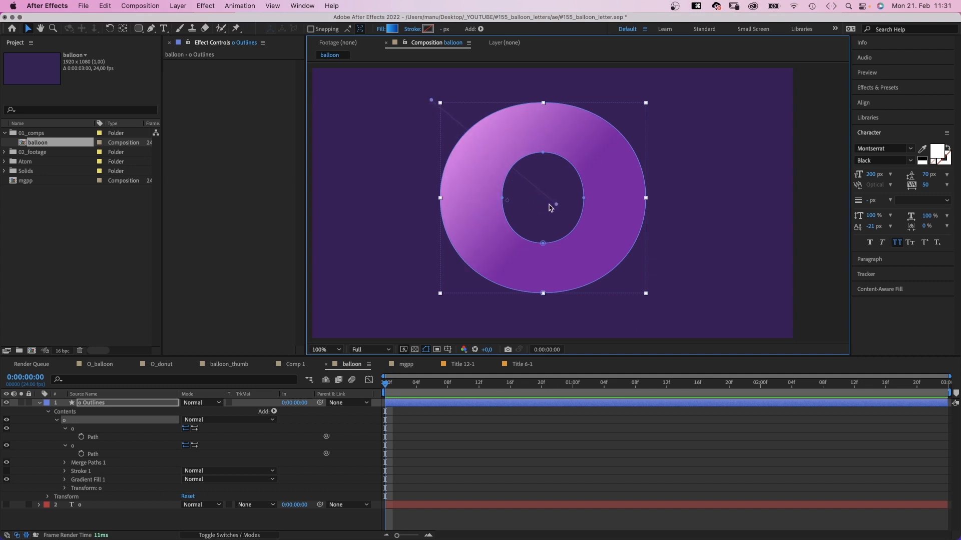
# Apply the Noise effect to the o Outlines layer with an amount of 5% and Use Color Noise disabled
pyautogui.click(865, 89)
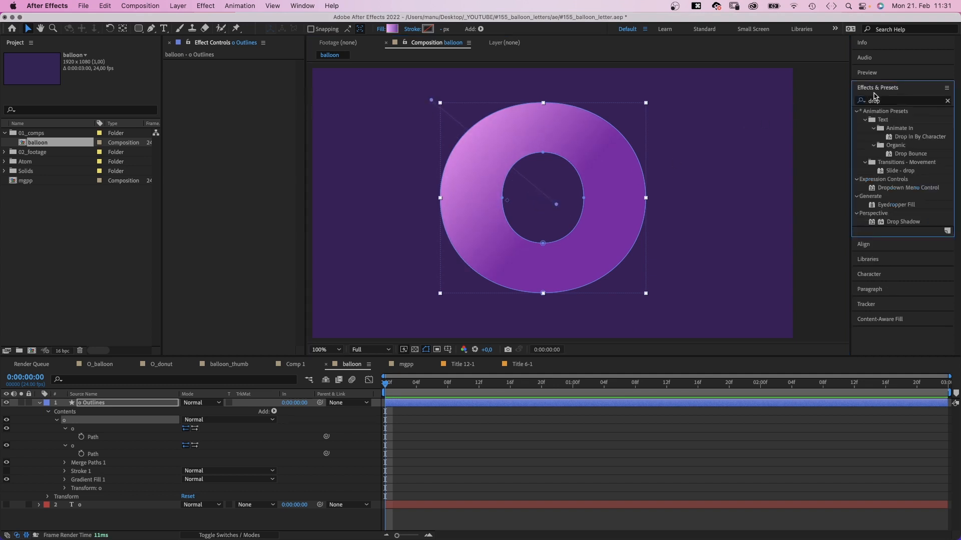
pyautogui.click(880, 100)
pyautogui.write('noise')
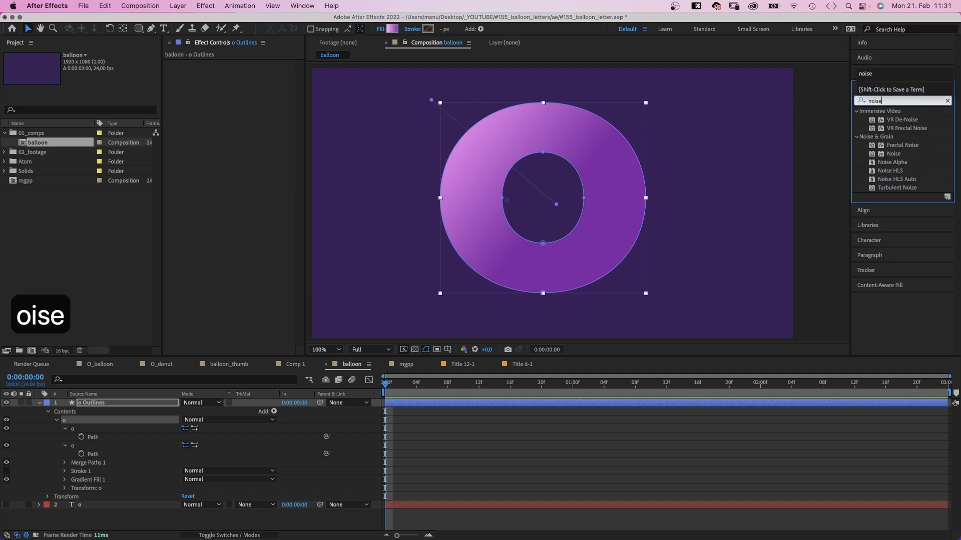
pyautogui.moveTo(872, 157); pyautogui.dragTo(253, 128)
pyautogui.click(245, 72)
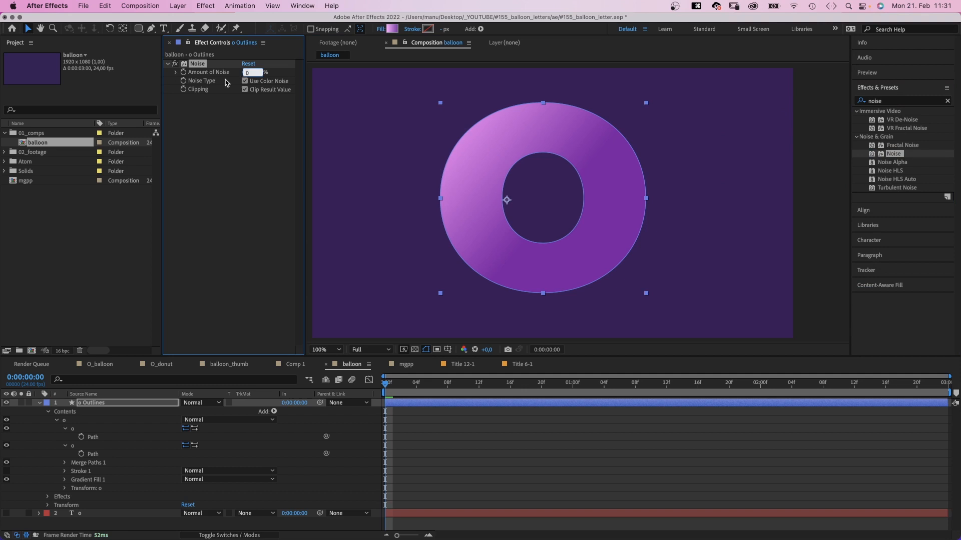
pyautogui.write('5')
pyautogui.press('Return')
# Apply the Wave Warp effect to the o Outlines layer with wave height 2 and wave width 80
pyautogui.click(892, 100)
pyautogui.write('wave warp')
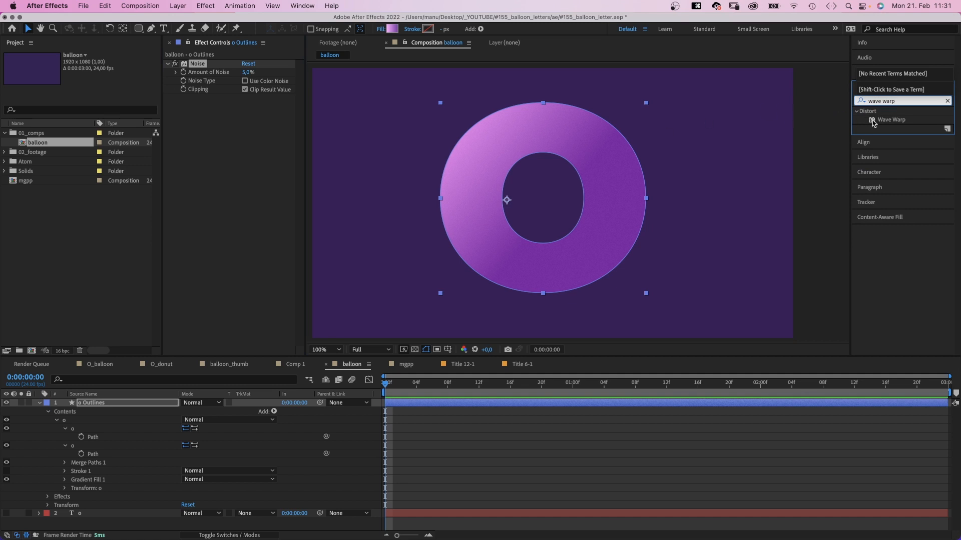
pyautogui.moveTo(872, 123); pyautogui.dragTo(220, 142)
pyautogui.click(249, 117)
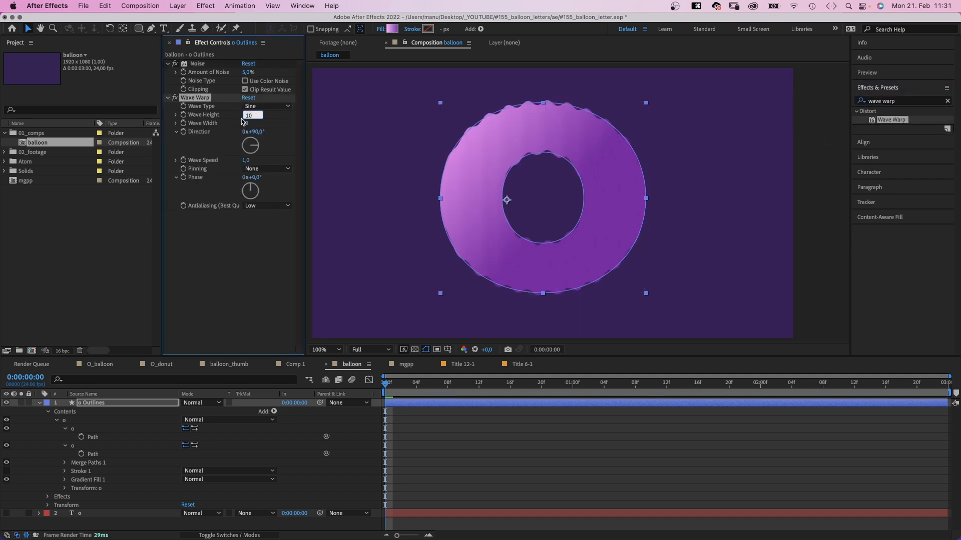
pyautogui.write('2')
pyautogui.press('Return')
pyautogui.click(244, 123)
pyautogui.write('80')
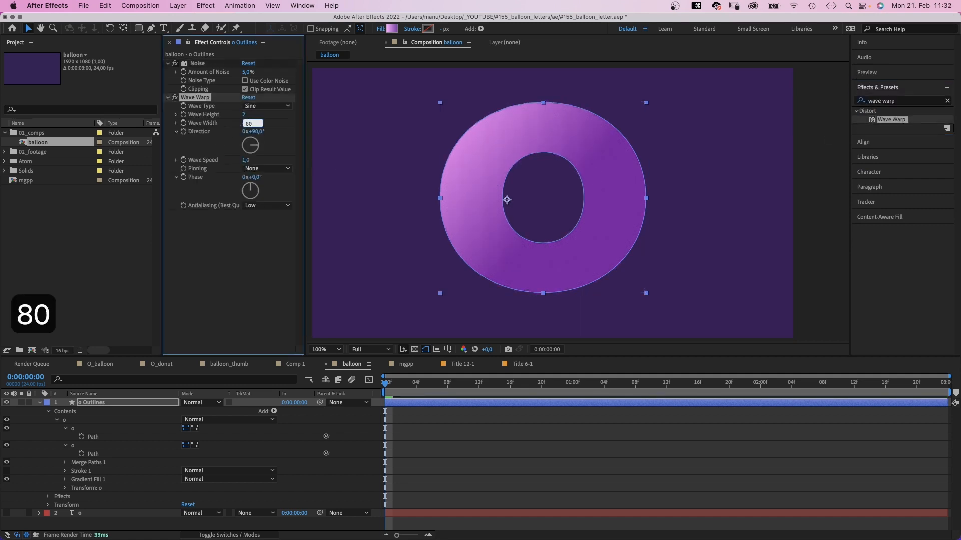
pyautogui.press('Return')
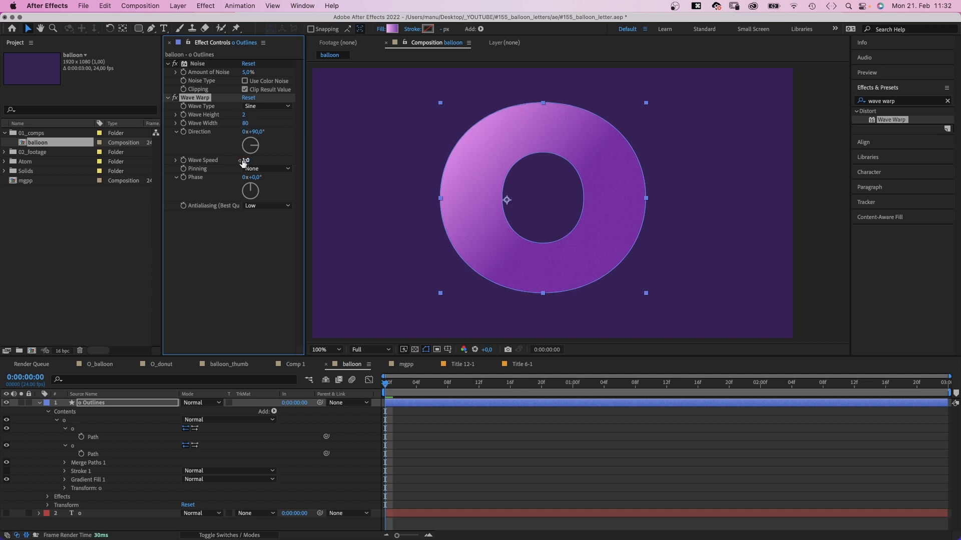
# Set the Wave Warp's speed to 0 and antialiasing to High, and hide the shape path outlines in the composition view
pyautogui.click(244, 160)
pyautogui.write('0')
pyautogui.press('Return')
pyautogui.click(257, 206)
pyautogui.click(260, 239)
pyautogui.click(426, 350)
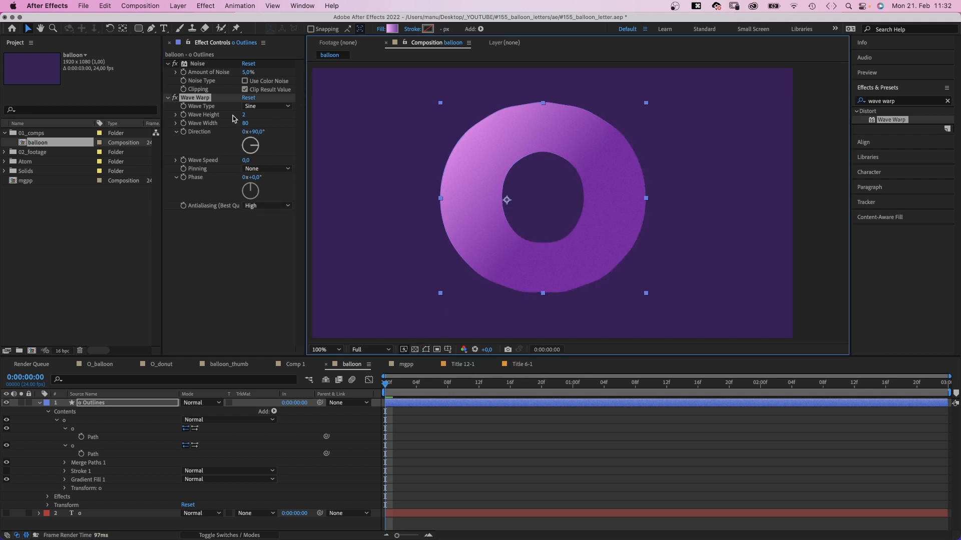
# Duplicate the Wave Warp effect and set the copy's direction to 0°
pyautogui.click(193, 99)
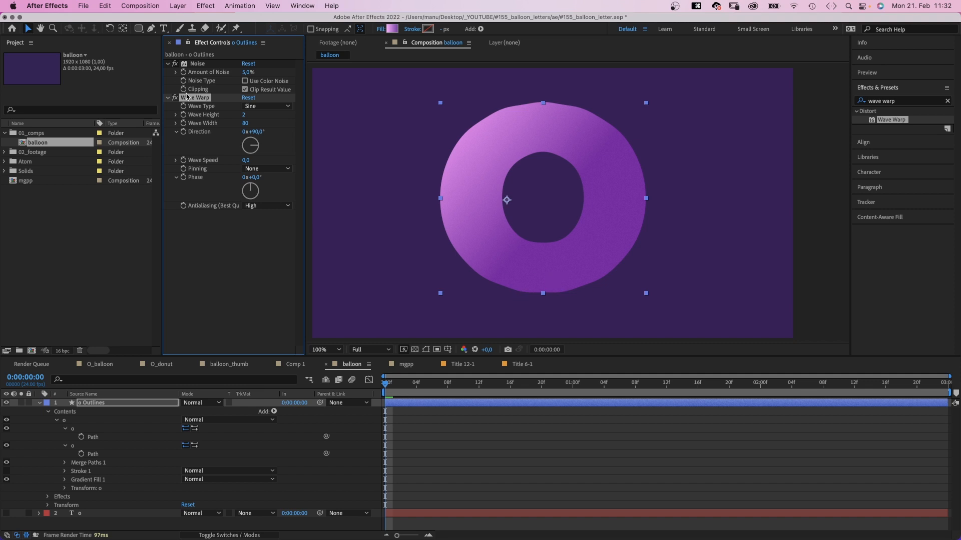
pyautogui.press('super+d')
pyautogui.click(255, 249)
pyautogui.write('0')
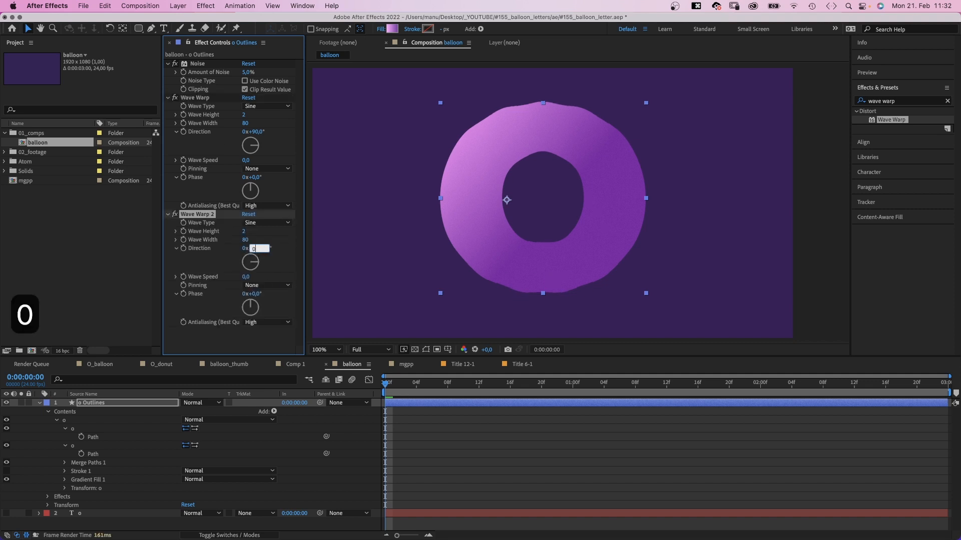
pyautogui.press('Return')
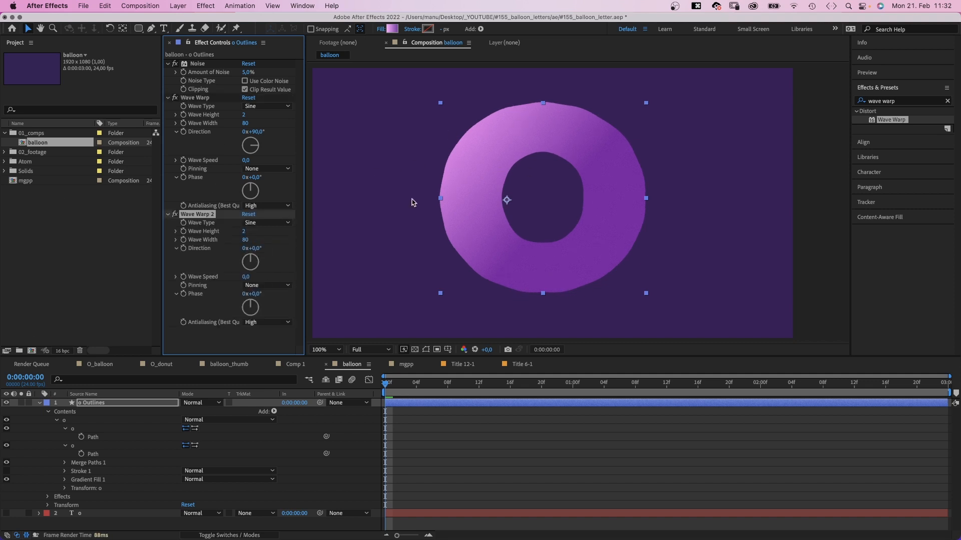
# Duplicate both Wave Warp effects together, and set Wave Warp 2 to wave height 1 and wave width 35
pyautogui.click(196, 98)
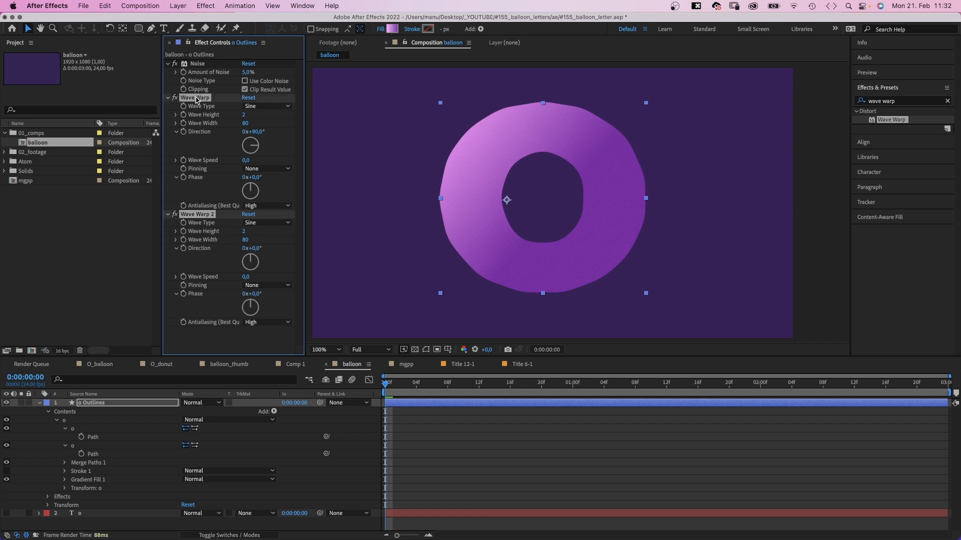
pyautogui.press('super+d')
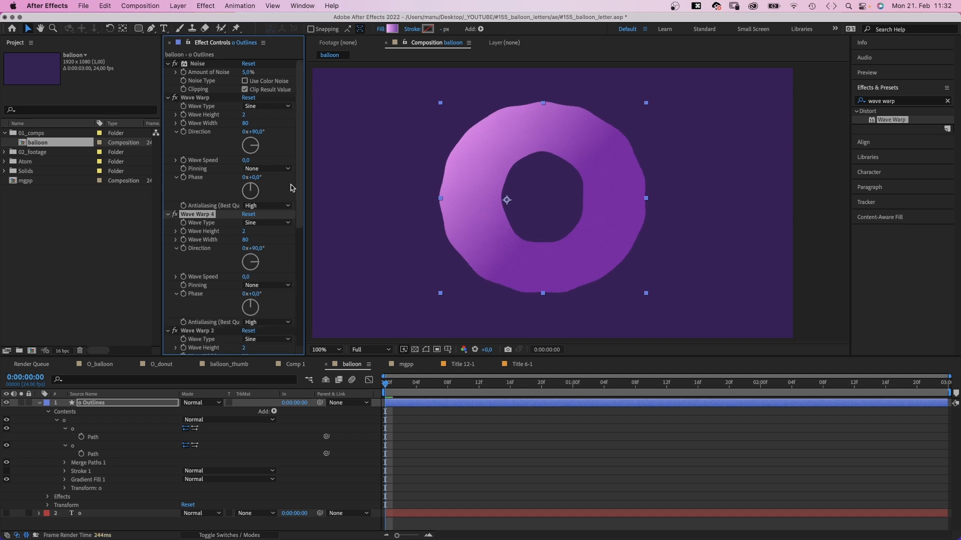
pyautogui.scroll(-5, 297, 190)
pyautogui.click(244, 145)
pyautogui.write('1')
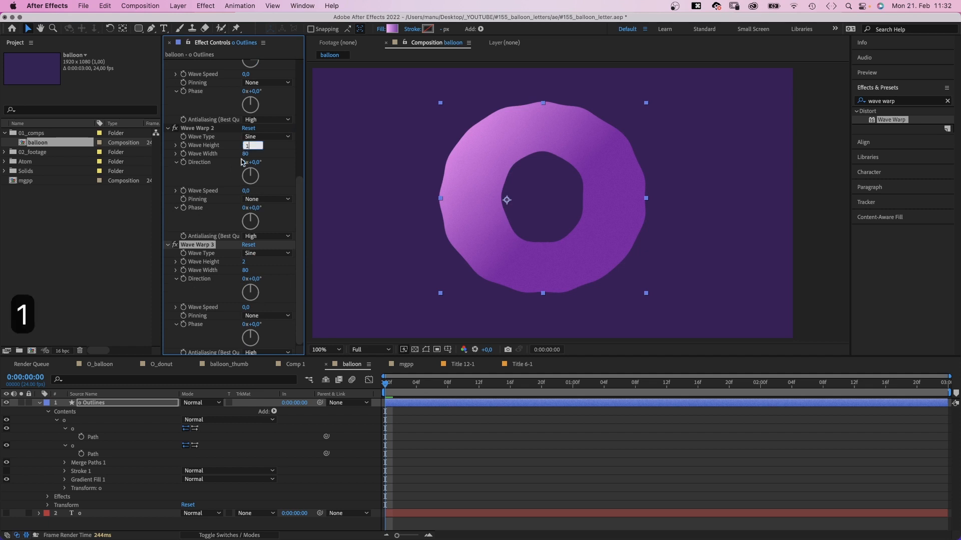
pyautogui.press('Return')
pyautogui.click(245, 154)
pyautogui.write('35')
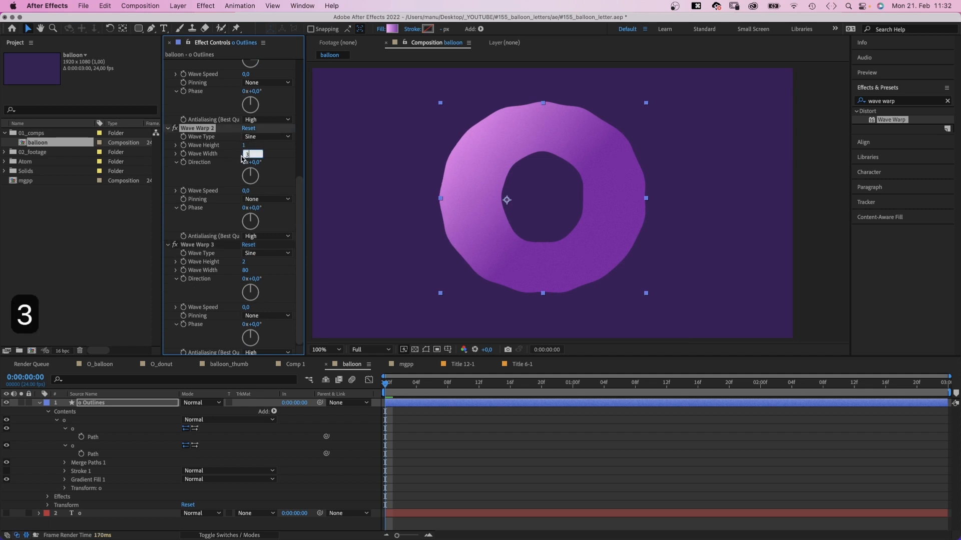
pyautogui.click(223, 181)
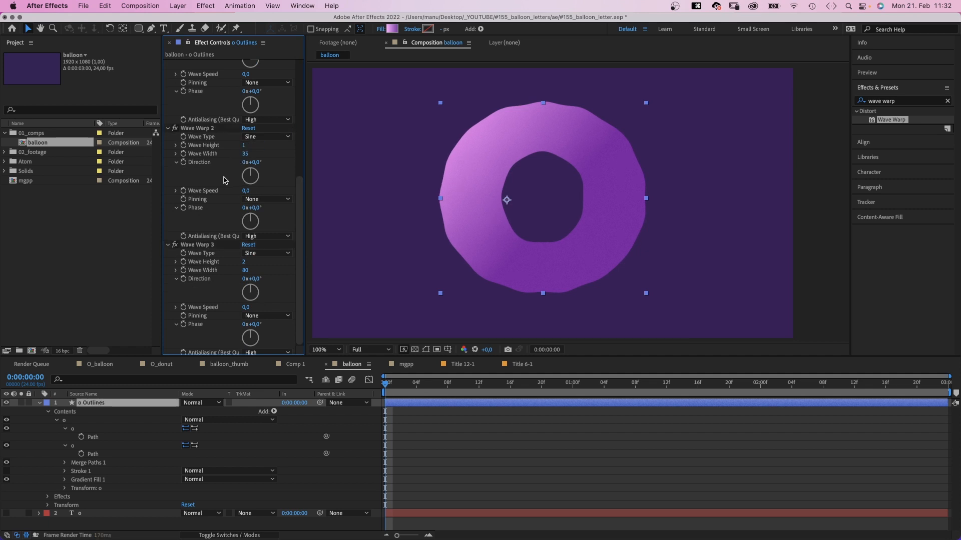
# Set Wave Warp 3 to wave height 1 and wave width 35
pyautogui.click(247, 263)
pyautogui.write('1')
pyautogui.press('Return')
pyautogui.click(245, 270)
pyautogui.write('35')
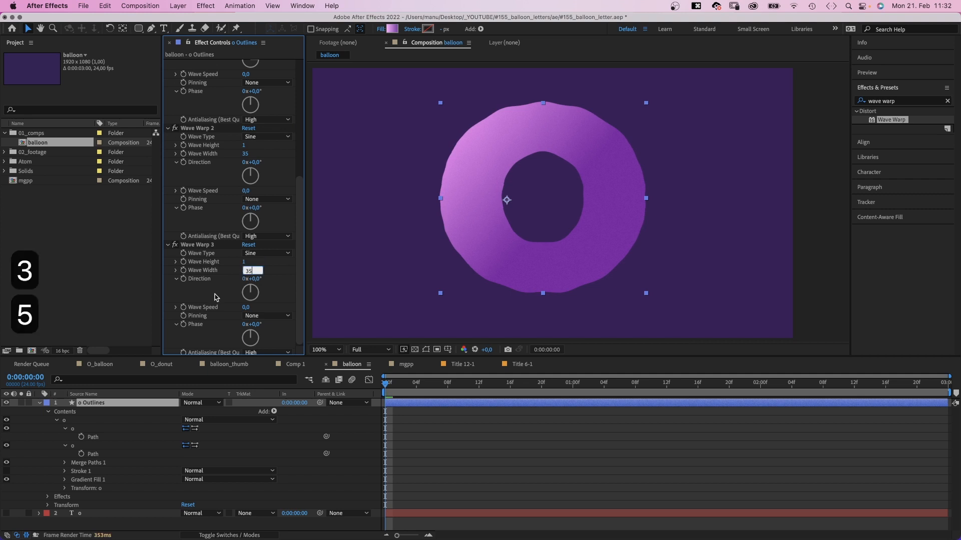
pyautogui.click(217, 295)
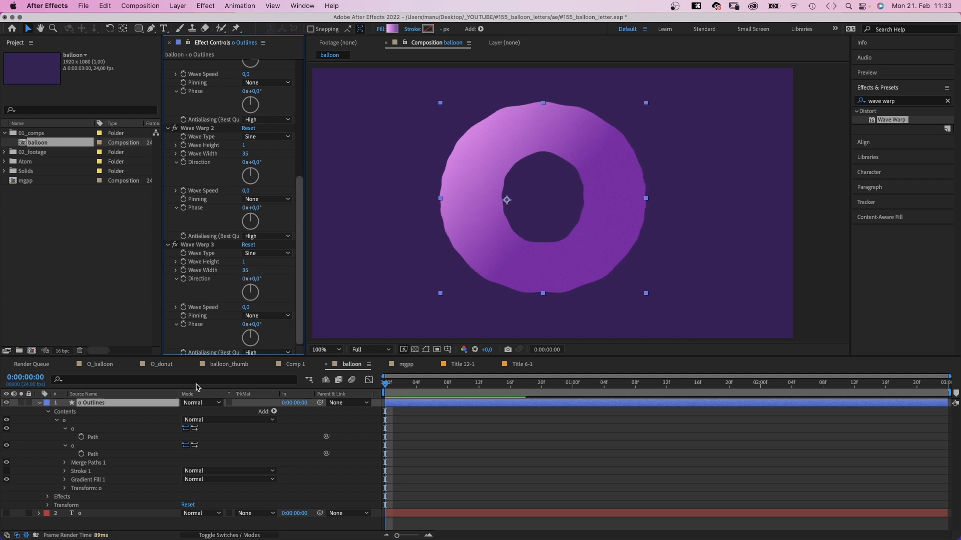
# Add a Bevel and Emboss layer style to the o Outlines layer with size 69 and soften 16
pyautogui.rightClick(91, 406)
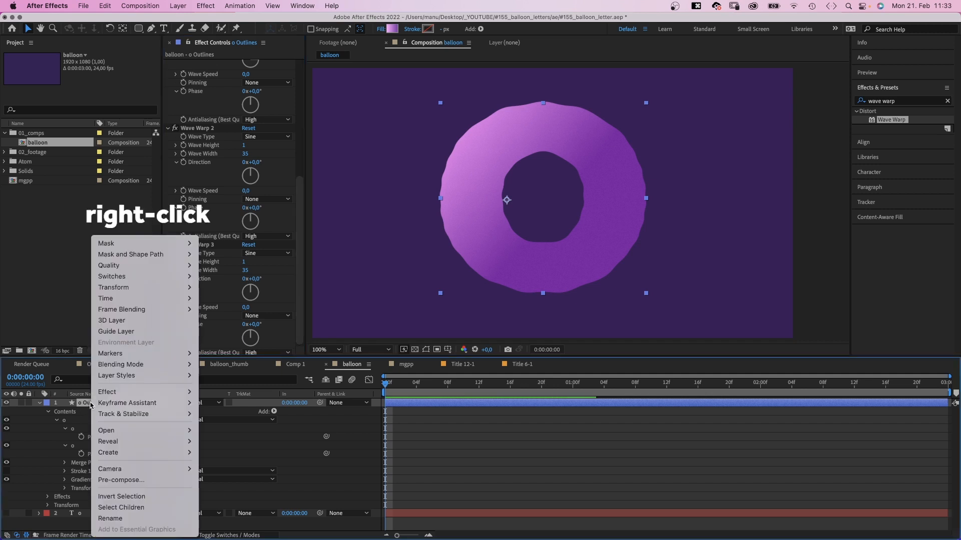
pyautogui.moveTo(114, 377)
pyautogui.click(236, 454)
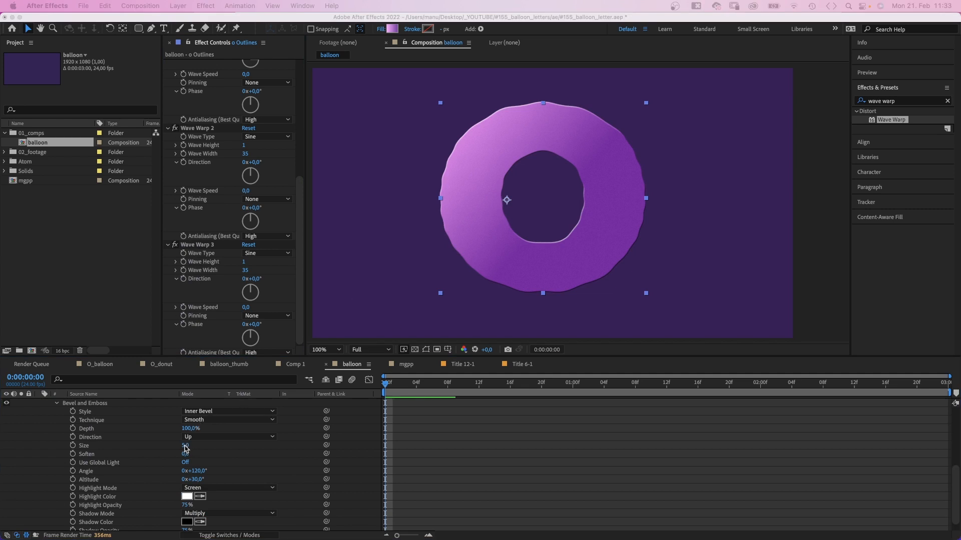
pyautogui.moveTo(185, 447); pyautogui.dragTo(213, 444)
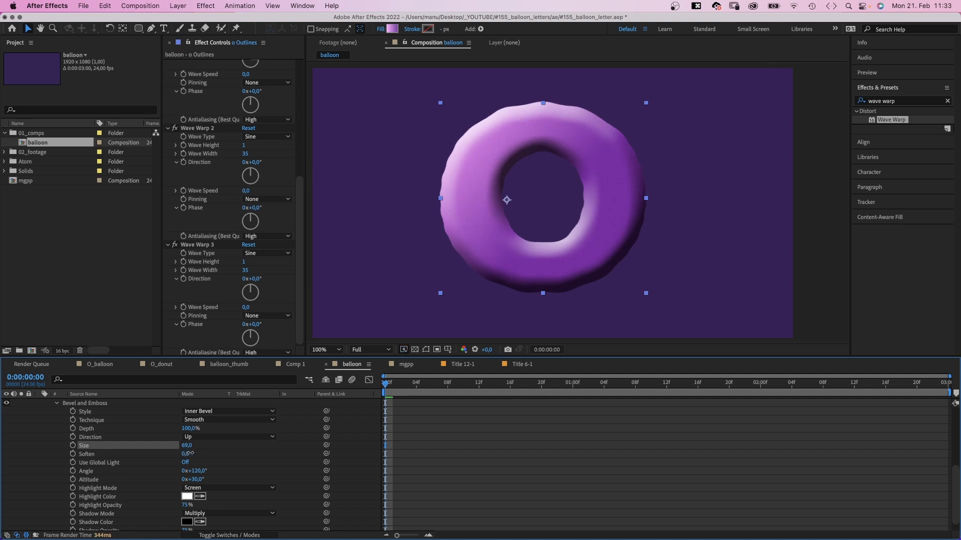
pyautogui.moveTo(186, 454); pyautogui.dragTo(270, 450)
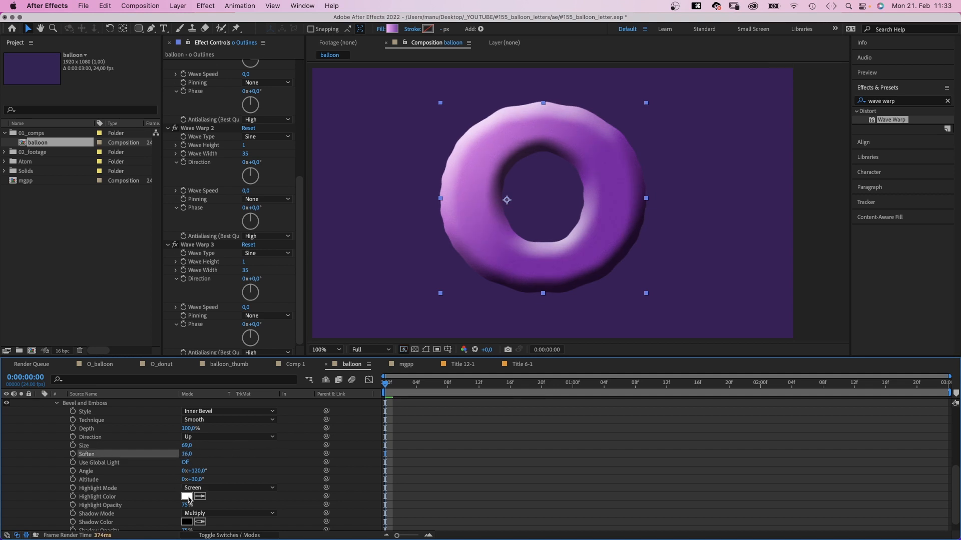
# Set the Bevel and Emboss highlight colour to yellow FFFD52
pyautogui.click(187, 496)
pyautogui.click(413, 194)
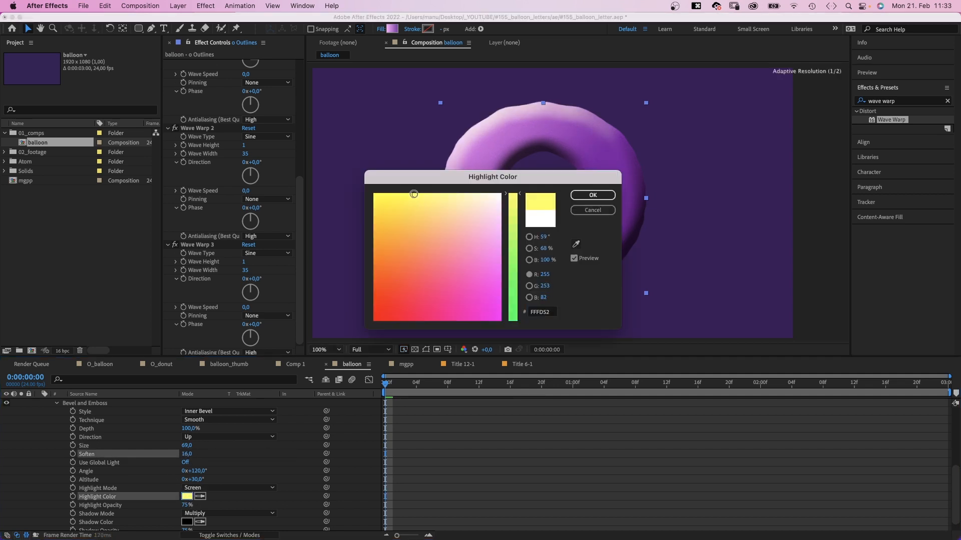
pyautogui.click(593, 195)
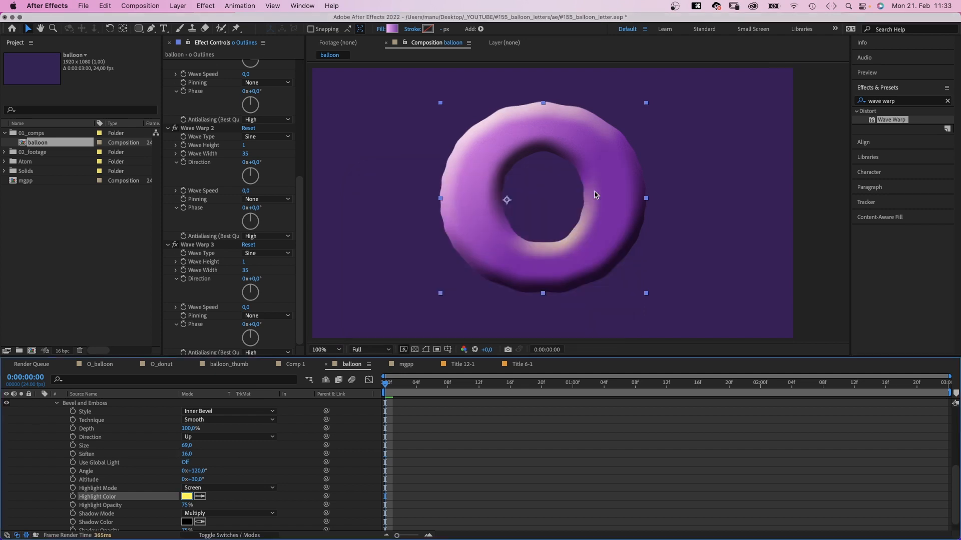
# Set the Bevel and Emboss shadow colour to dark blue 001B58
pyautogui.click(187, 521)
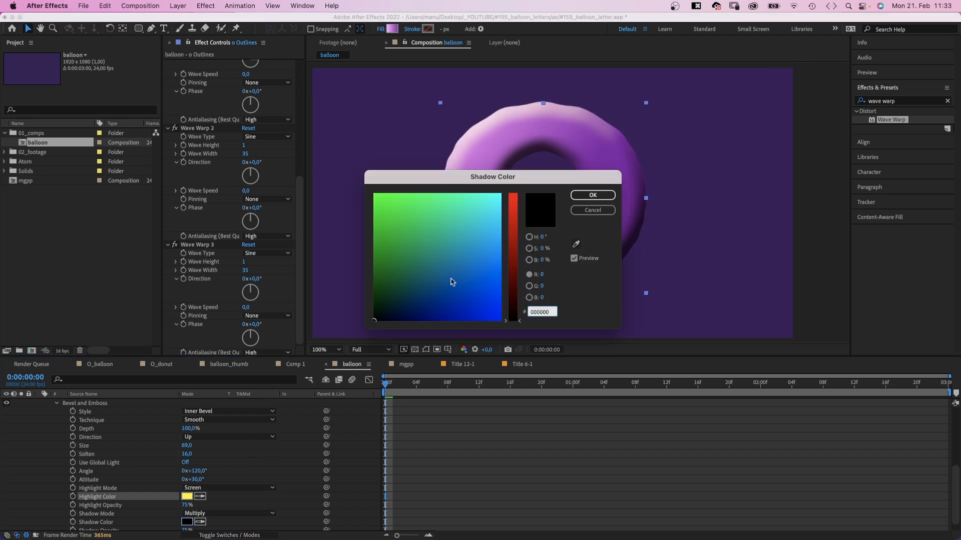
pyautogui.moveTo(451, 282); pyautogui.dragTo(418, 307)
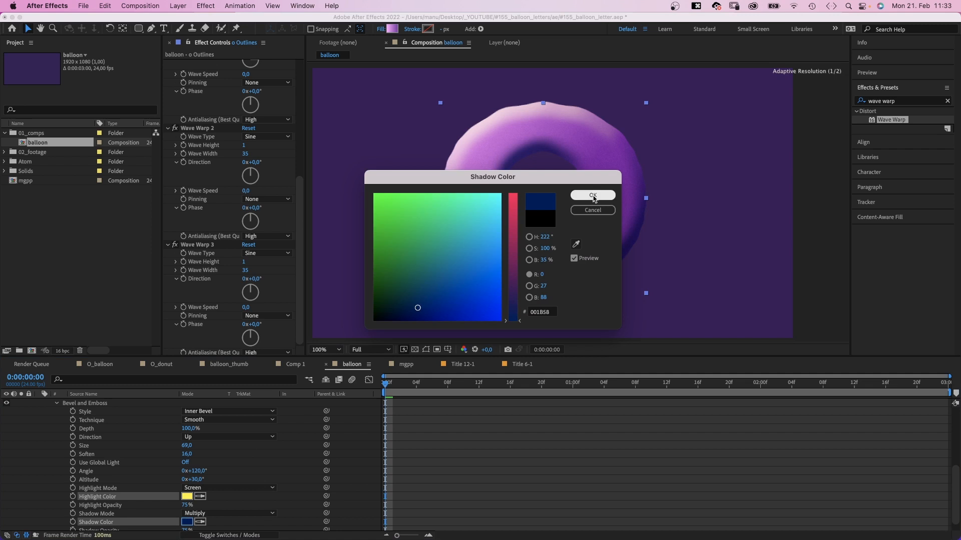
pyautogui.click(593, 196)
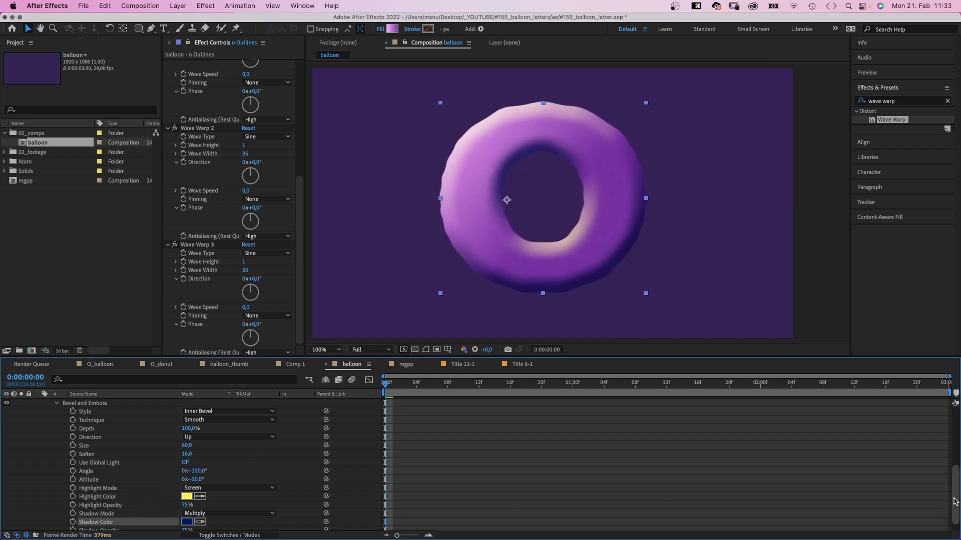
# Add an Inner Glow layer style to the o Outlines layer and set its noise to 10%
pyautogui.moveTo(953, 501); pyautogui.dragTo(953, 440)
pyautogui.rightClick(95, 406)
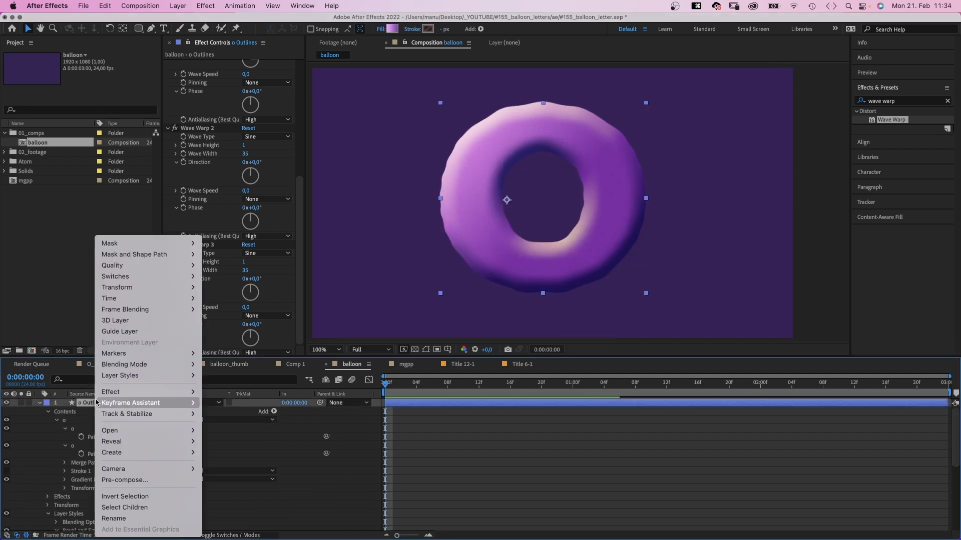
pyautogui.moveTo(150, 375)
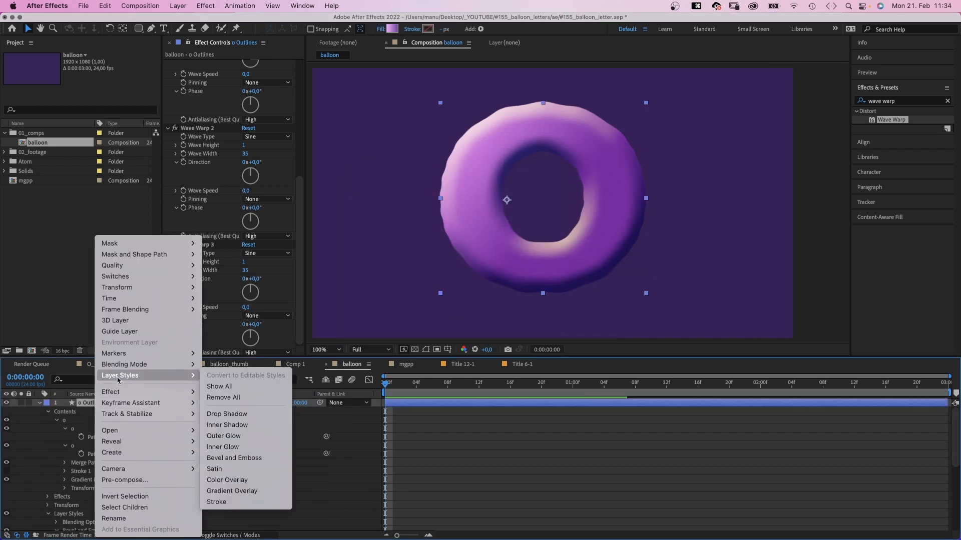
pyautogui.click(252, 448)
pyautogui.click(56, 522)
pyautogui.scroll(-4, 56, 522)
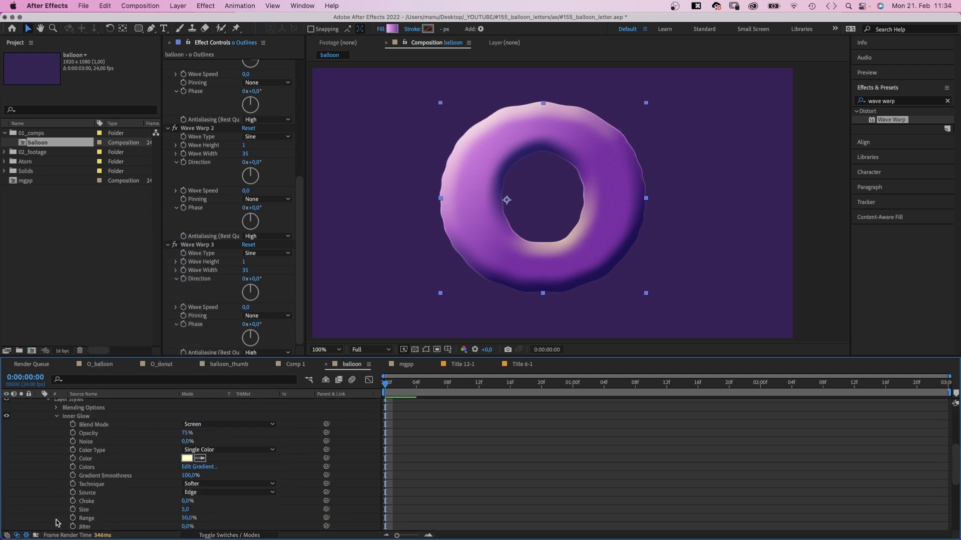
pyautogui.click(186, 441)
pyautogui.write('10')
pyautogui.press('Return')
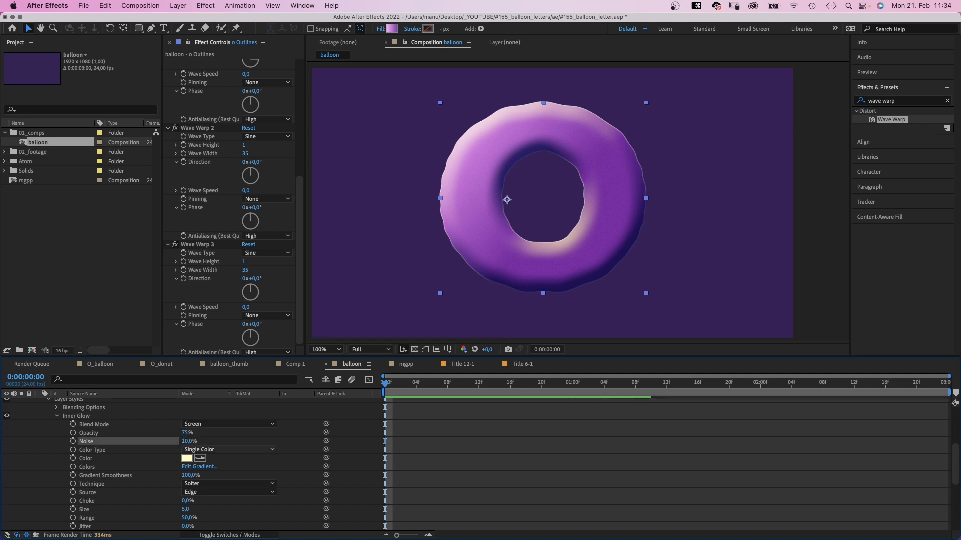
# Change the Inner Glow colour to red-orange and set its size to 25
pyautogui.click(186, 459)
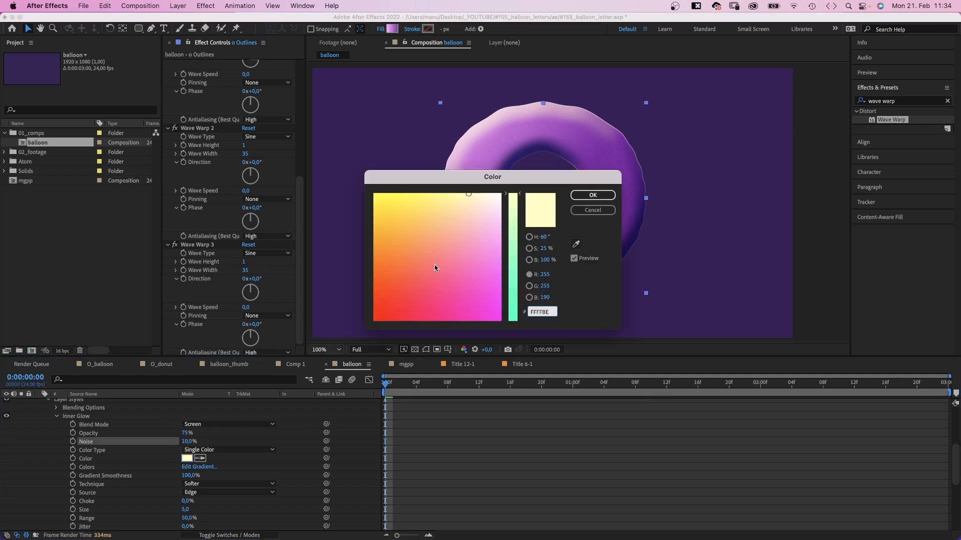
pyautogui.moveTo(404, 281); pyautogui.dragTo(394, 294)
pyautogui.click(584, 196)
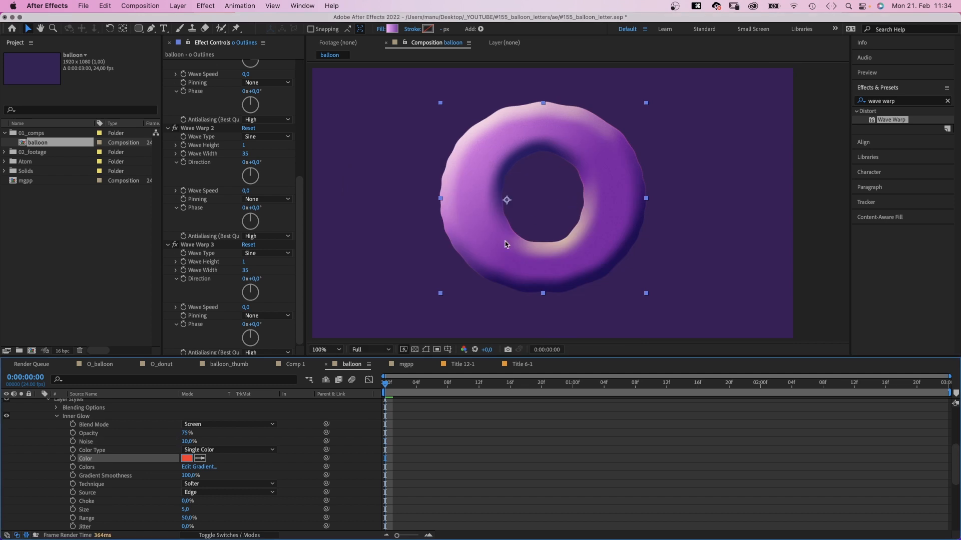
pyautogui.write('25')
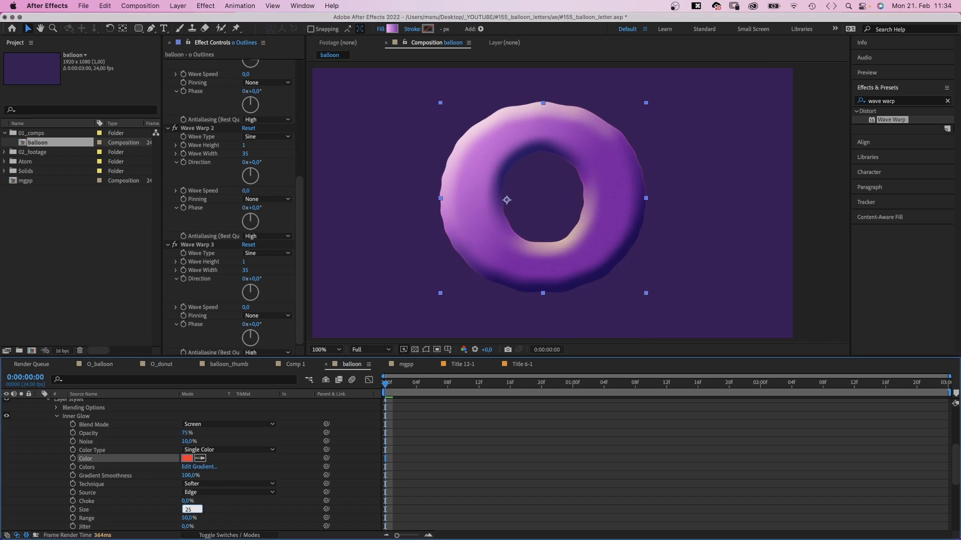
pyautogui.press('Return')
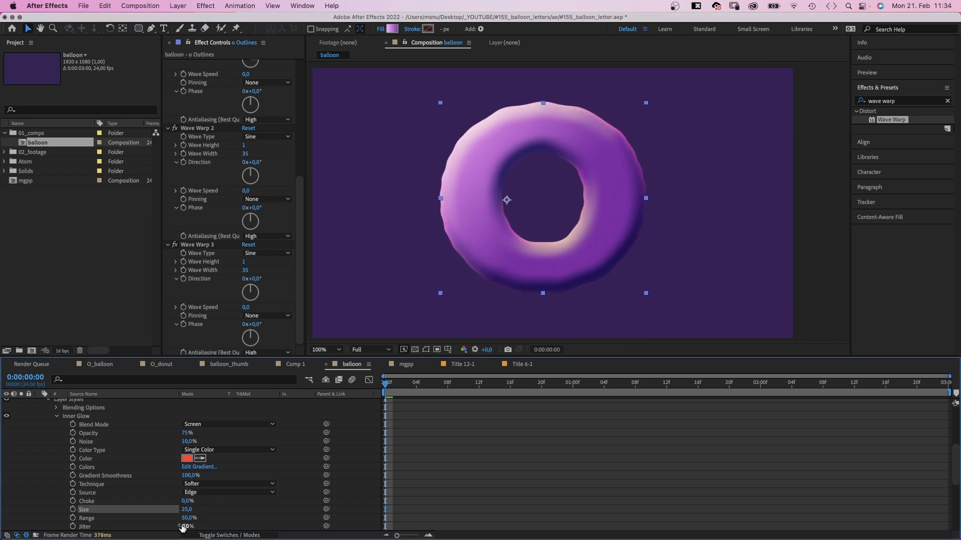
pyautogui.click(234, 510)
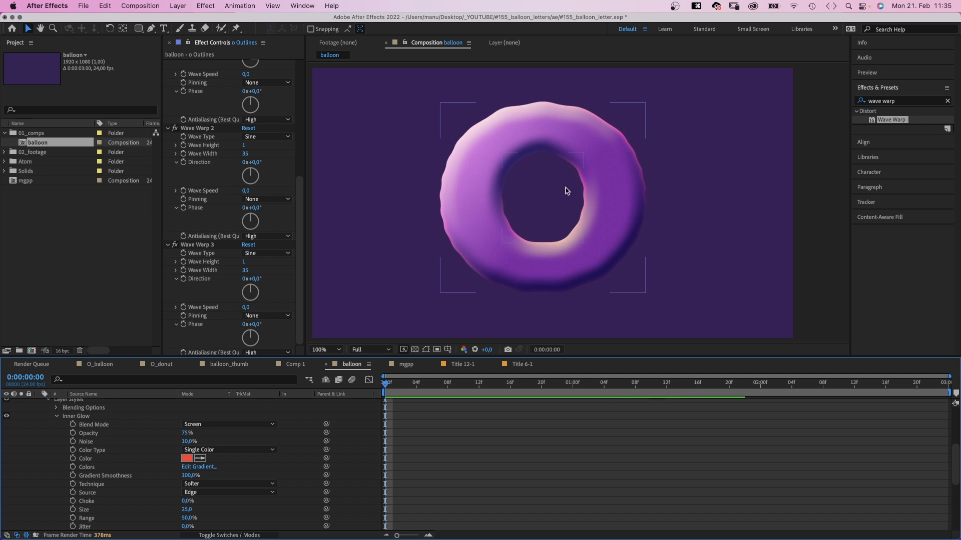
# Open the mgpp composition at its first frame and launch the AtomX extension
pyautogui.doubleClick(26, 181)
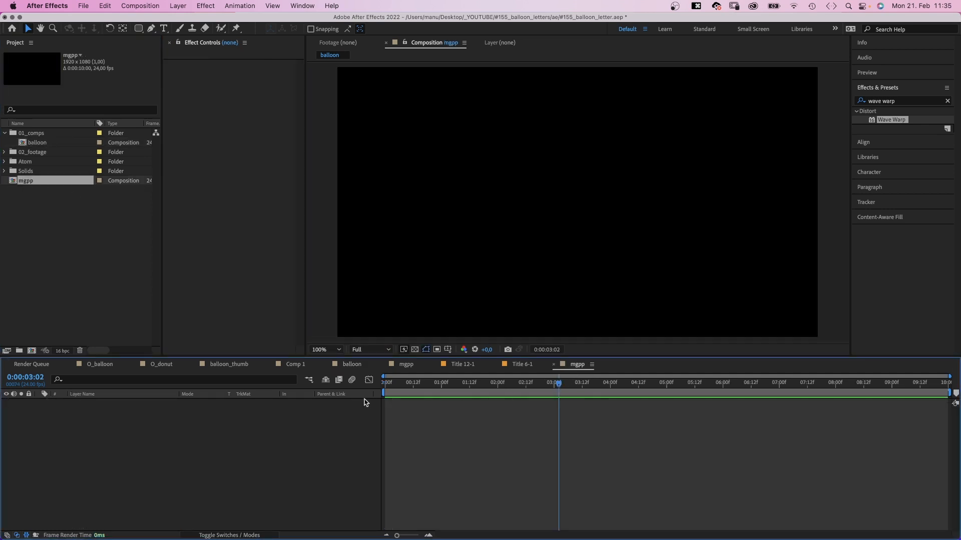
pyautogui.press('Home')
pyautogui.click(301, 6)
pyautogui.moveTo(358, 65)
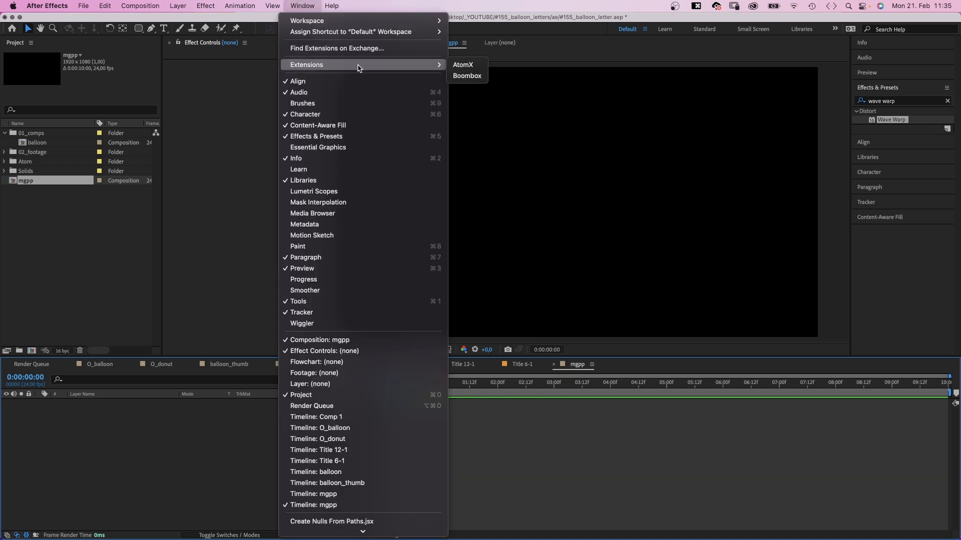
pyautogui.click(471, 67)
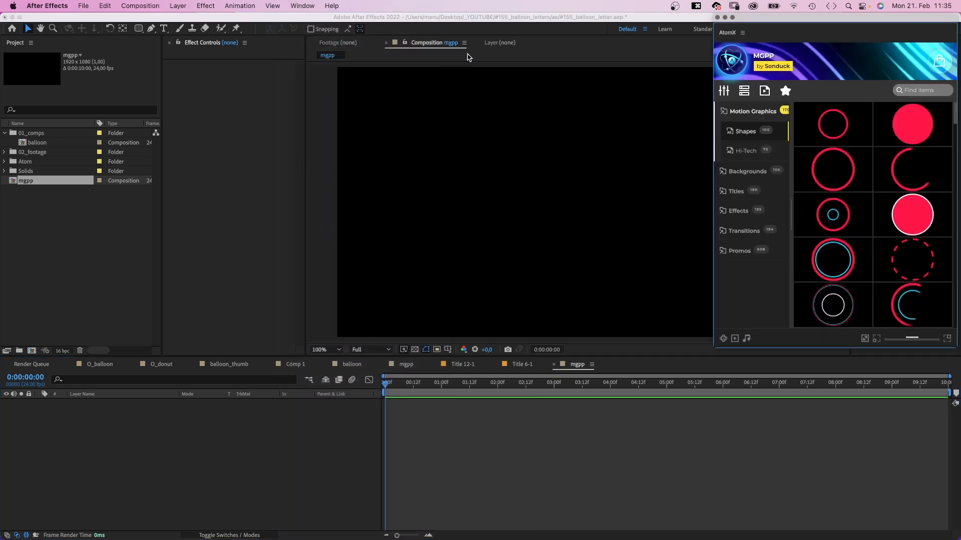
# Browse the MGPP backgrounds, gradients, titles and transitions, and apply Title 6 to the mgpp composition
pyautogui.moveTo(835, 266)
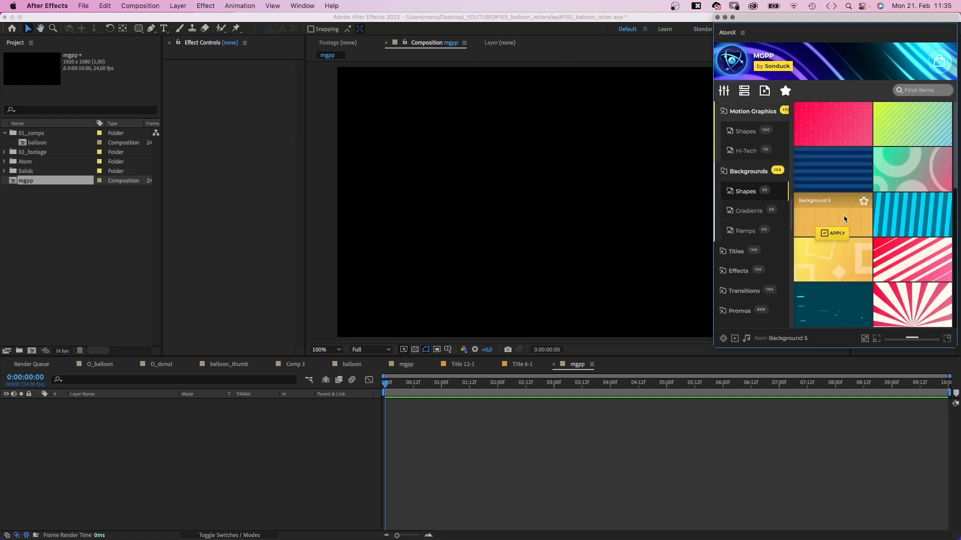
pyautogui.moveTo(923, 259)
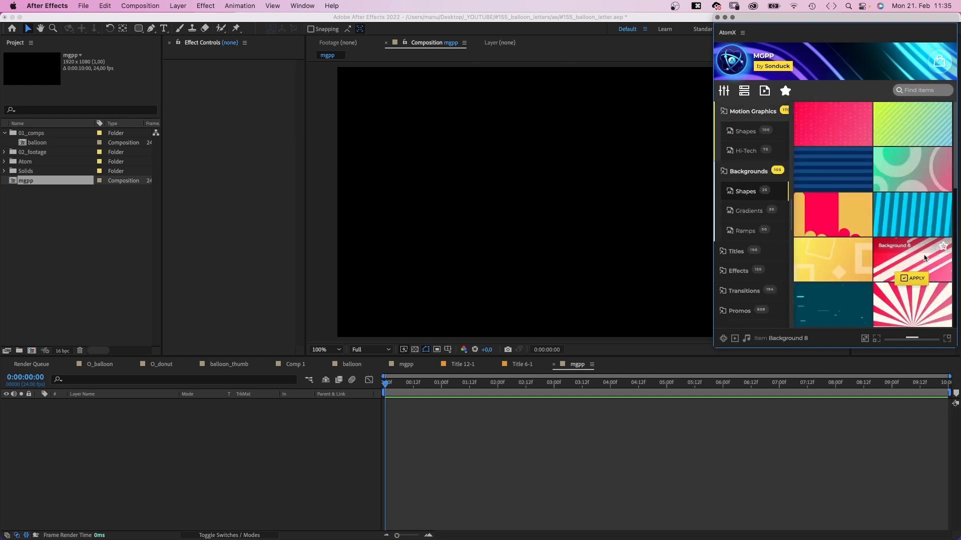
pyautogui.click(749, 210)
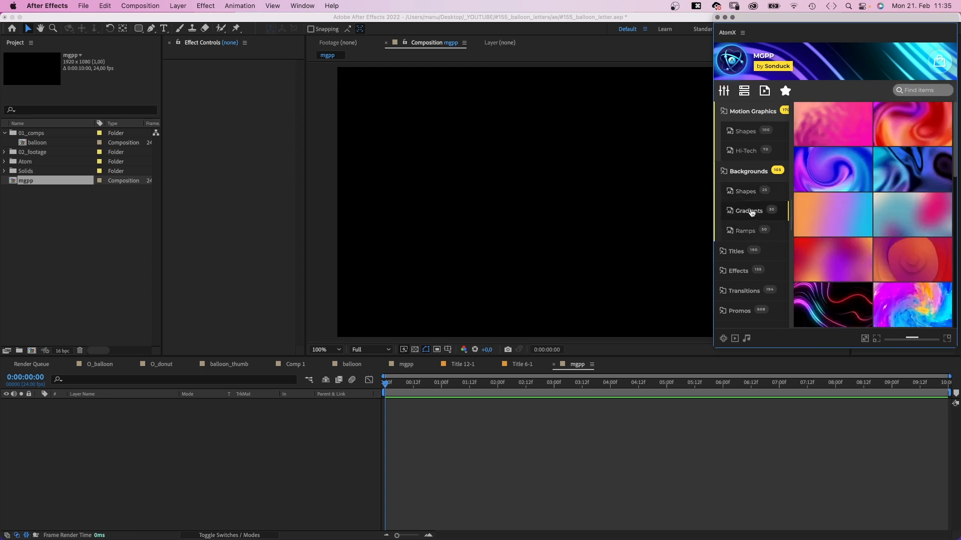
pyautogui.moveTo(842, 161)
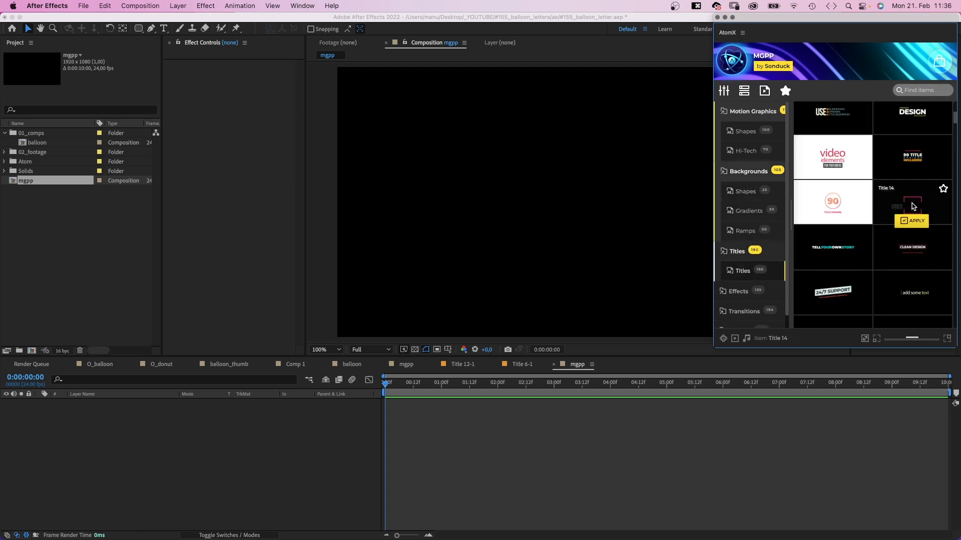
pyautogui.click(745, 311)
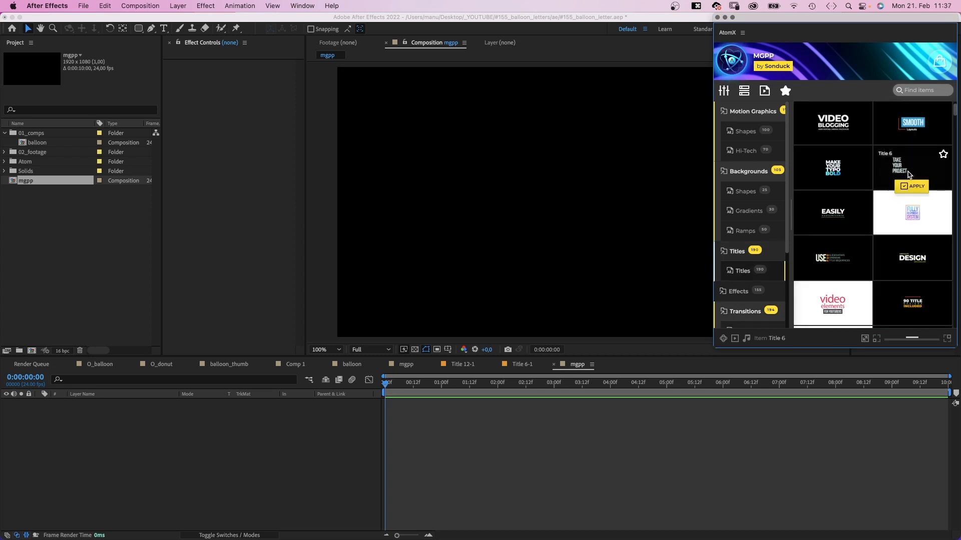
pyautogui.click(912, 187)
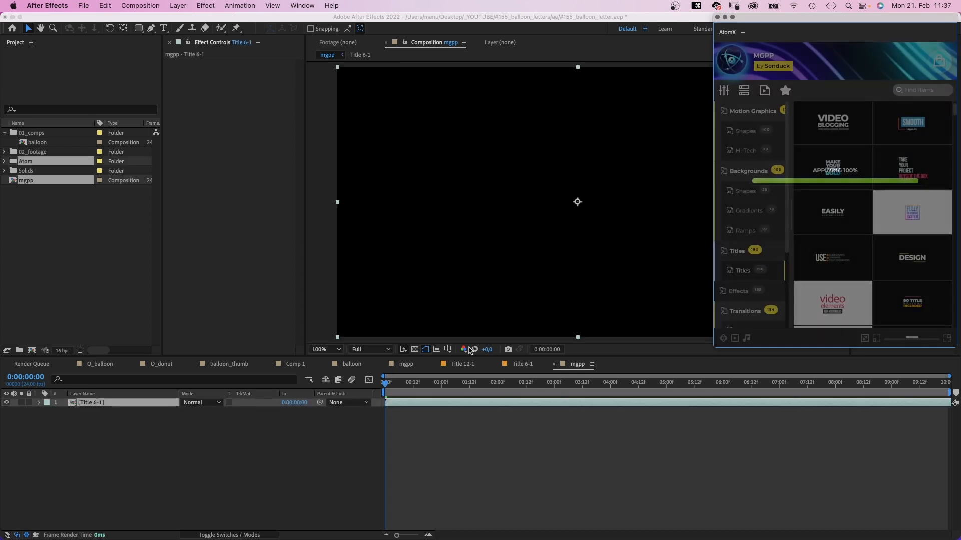
pyautogui.click(448, 384)
# In the Title 6-1 composition, set Text Color 2 to dark purple and change Text_1 to "FULLY ANIMATED ELEMENTS"
pyautogui.doubleClick(90, 402)
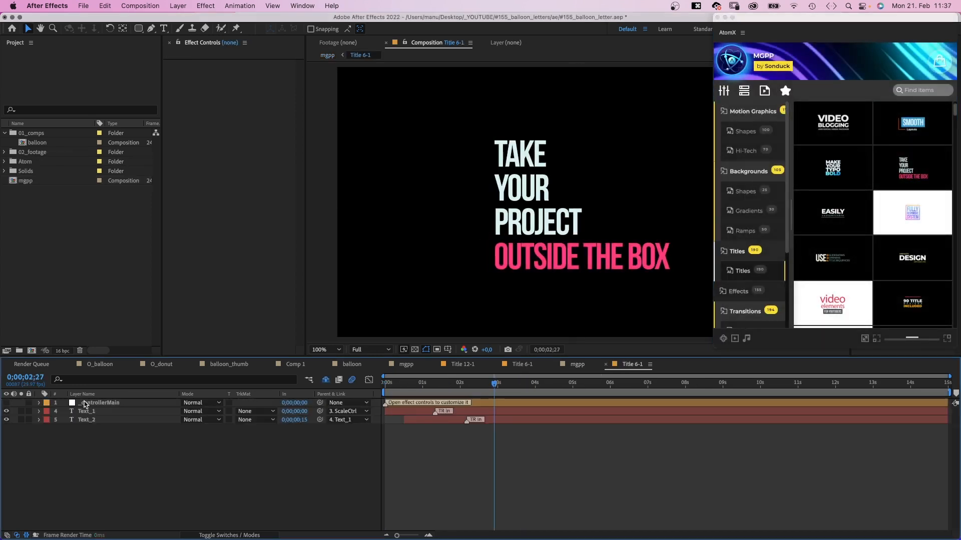
pyautogui.click(91, 404)
pyautogui.click(247, 89)
pyautogui.click(512, 299)
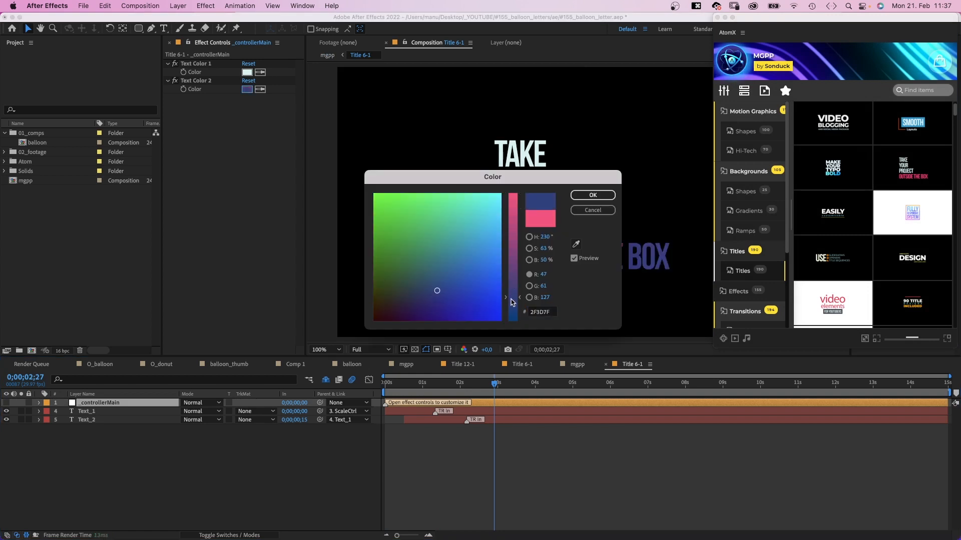
pyautogui.click(408, 311)
pyautogui.click(593, 195)
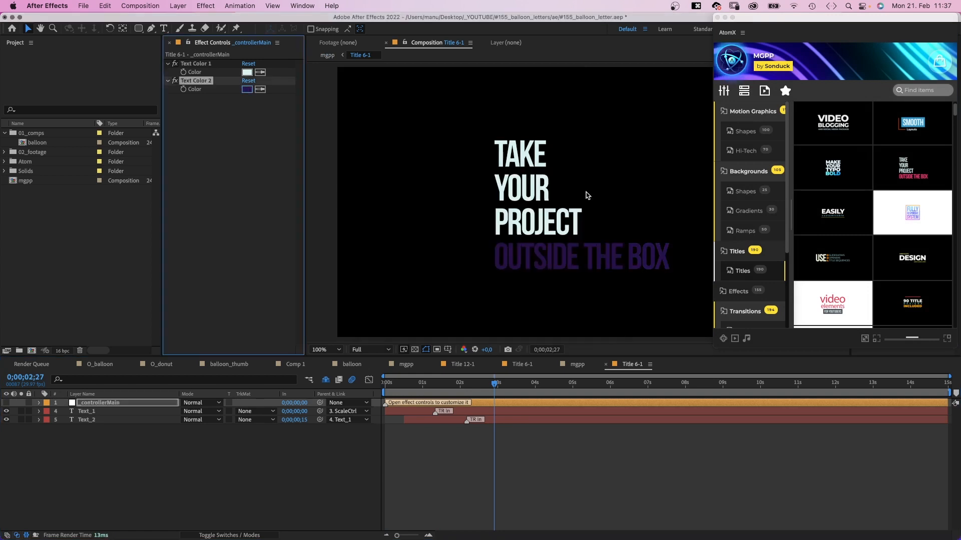
pyautogui.click(87, 411)
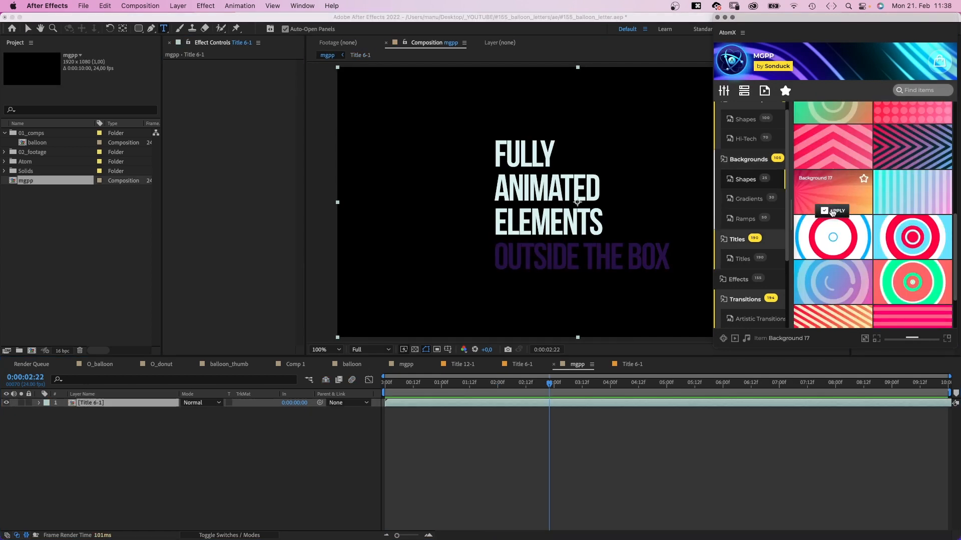
# Apply Background 17 to the mgpp composition, placing it below the title layer and starting it at 0:00:00:00
pyautogui.click(826, 211)
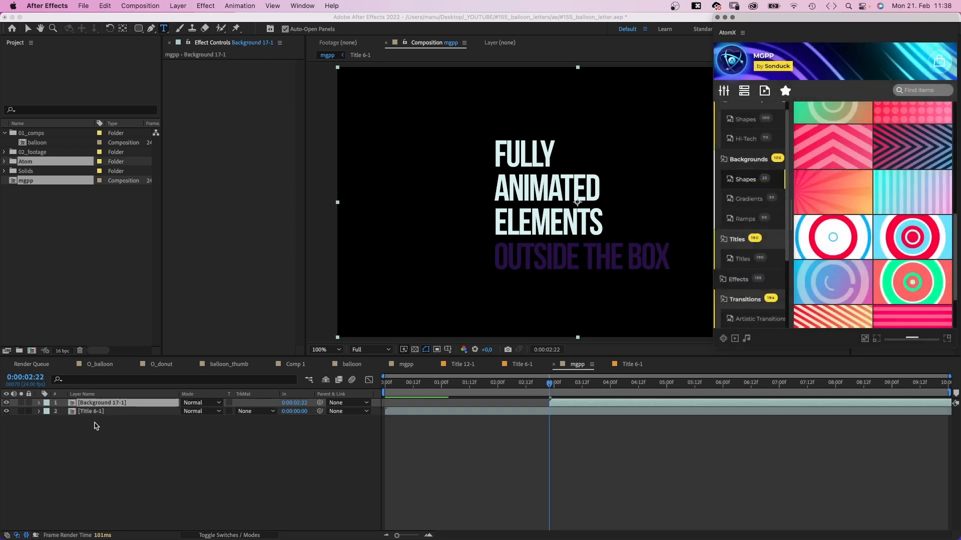
pyautogui.moveTo(113, 424); pyautogui.dragTo(113, 421)
pyautogui.moveTo(573, 411); pyautogui.dragTo(408, 415)
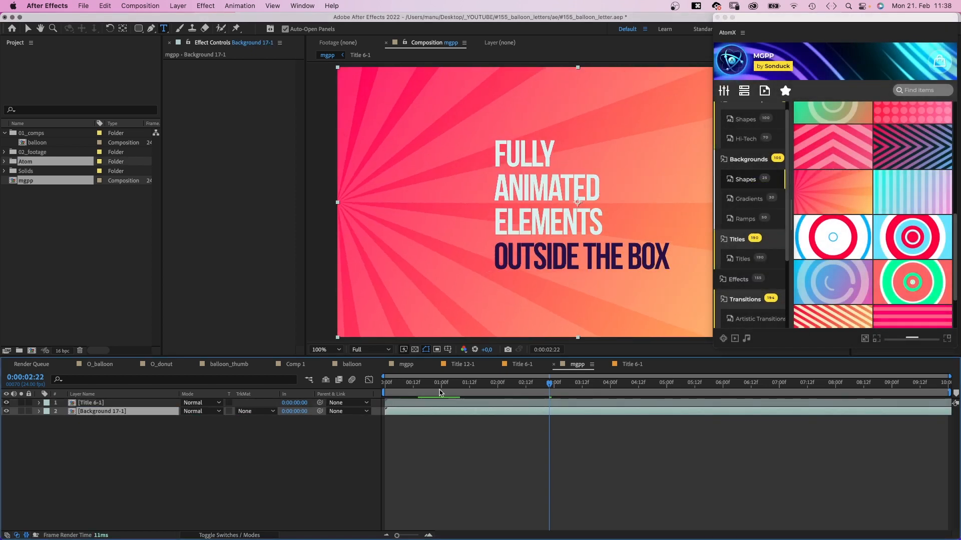
# Apply Explosion 4 at the start of the mgpp composition, move it above the title layer and preview the animation
pyautogui.moveTo(446, 387); pyautogui.dragTo(419, 390)
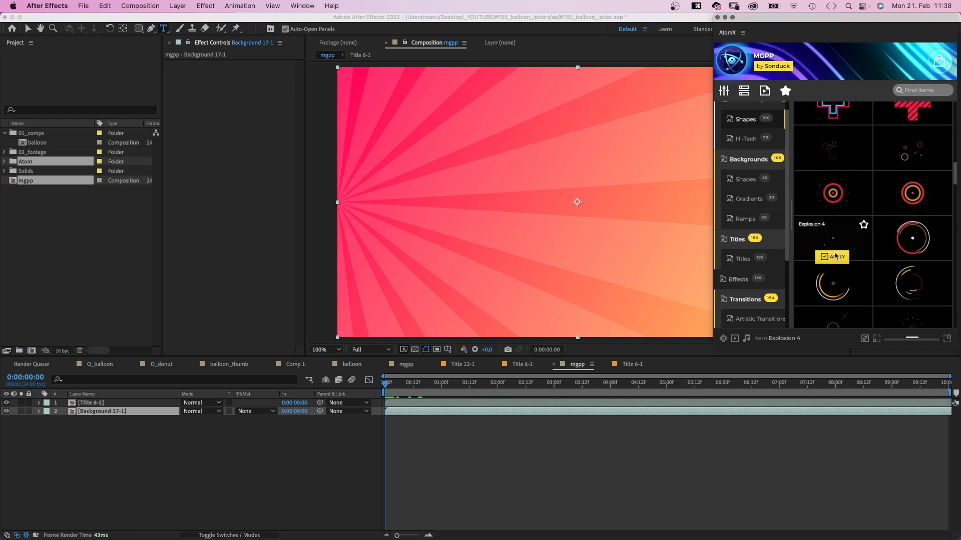
pyautogui.click(836, 257)
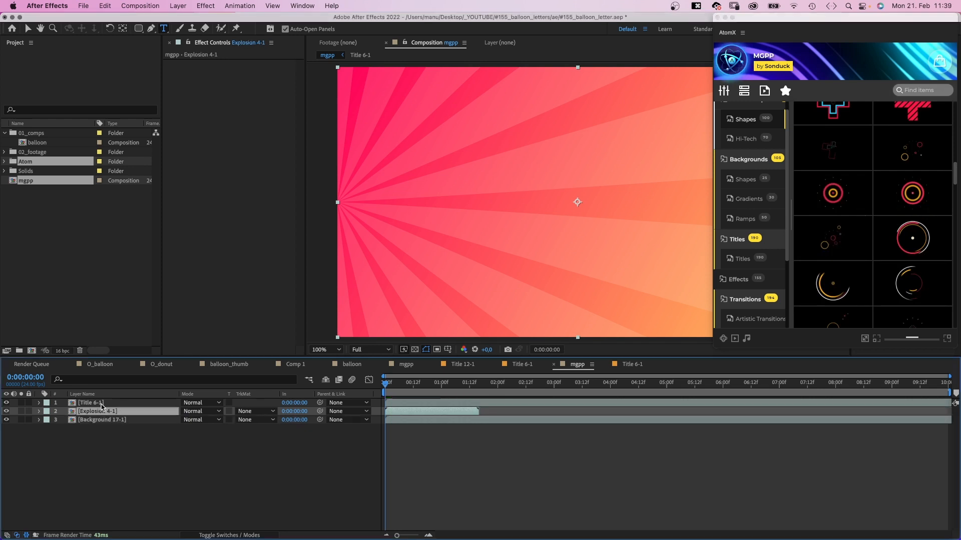
pyautogui.click(112, 431)
pyautogui.press('space')
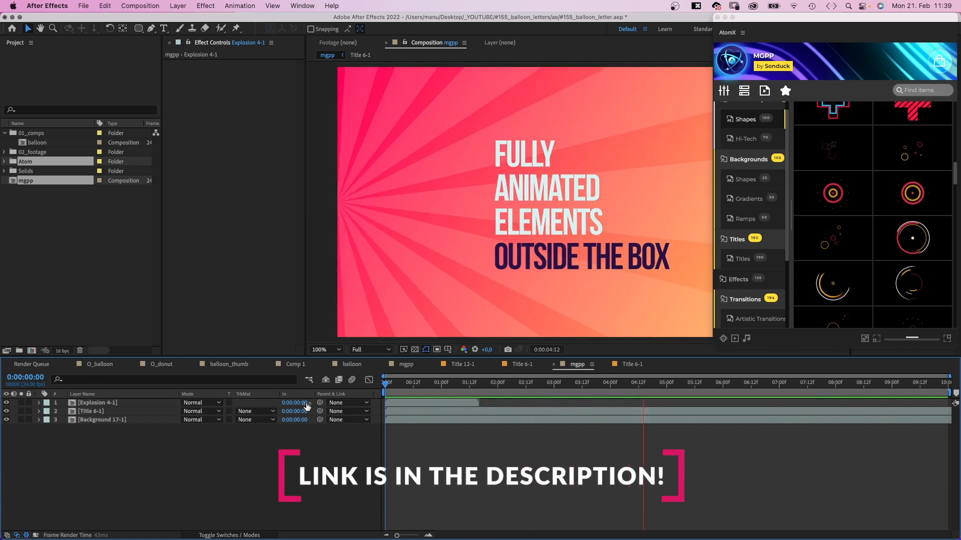
pyautogui.press('space')
pyautogui.press('space')
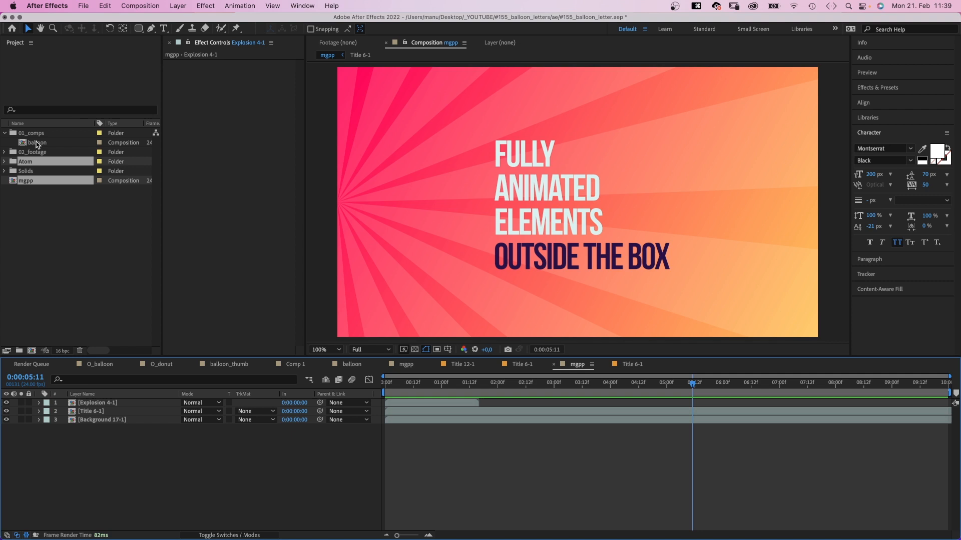
# Return to the balloon composition, collapse the o Outlines layer's properties and duplicate the layer
pyautogui.doubleClick(38, 142)
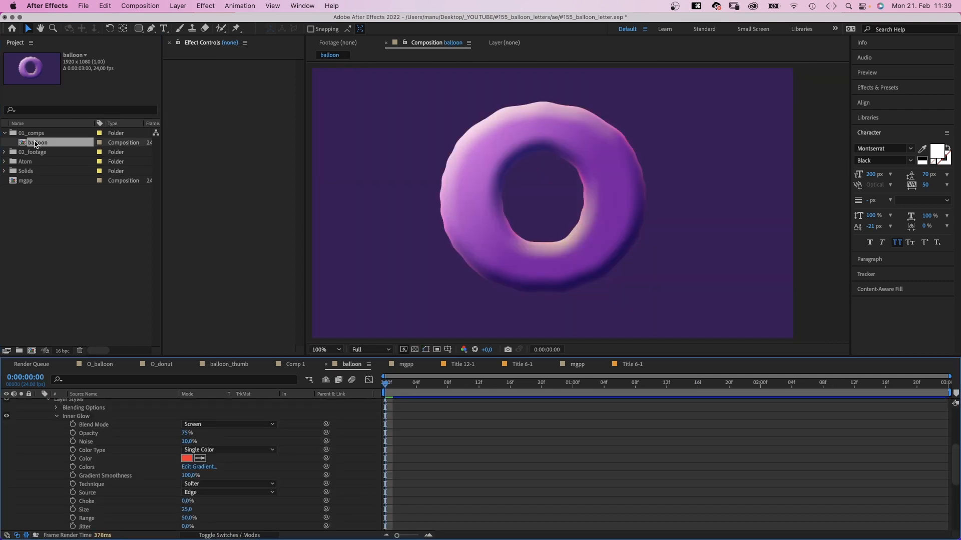
pyautogui.click(57, 416)
pyautogui.click(48, 400)
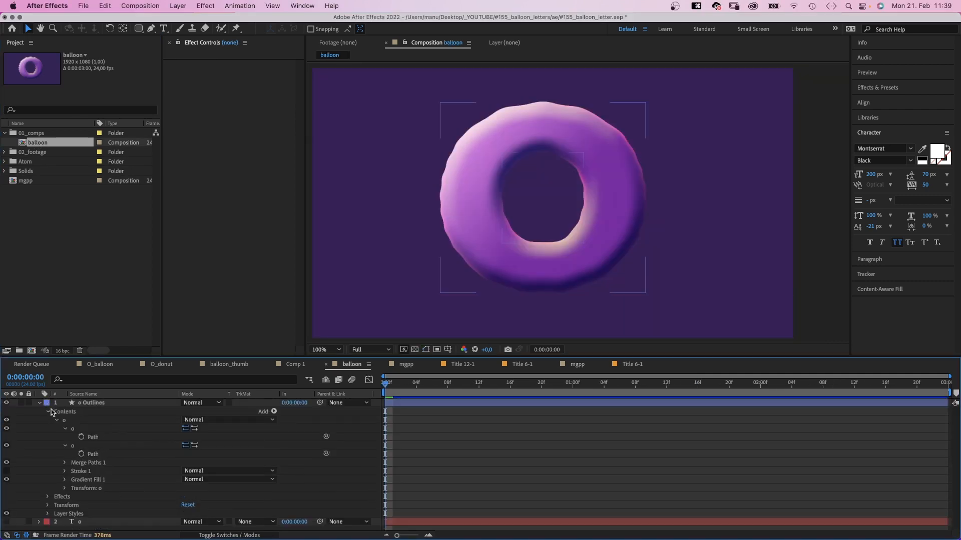
pyautogui.click(40, 404)
pyautogui.click(496, 235)
pyautogui.press('super+d')
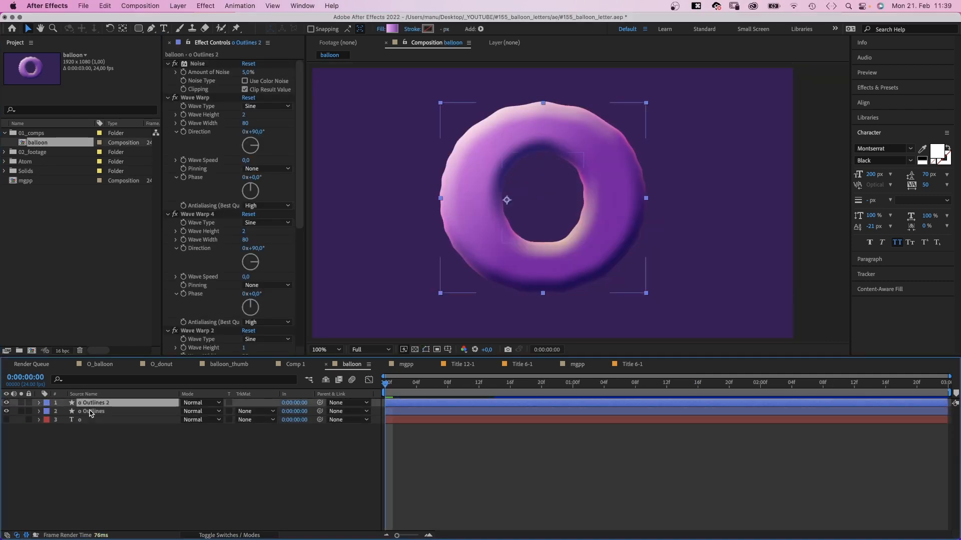
# Apply the Turbulent Noise effect to the o Outlines 2 layer, placing it above the Noise effect in the effect stack
pyautogui.click(881, 88)
pyautogui.click(898, 101)
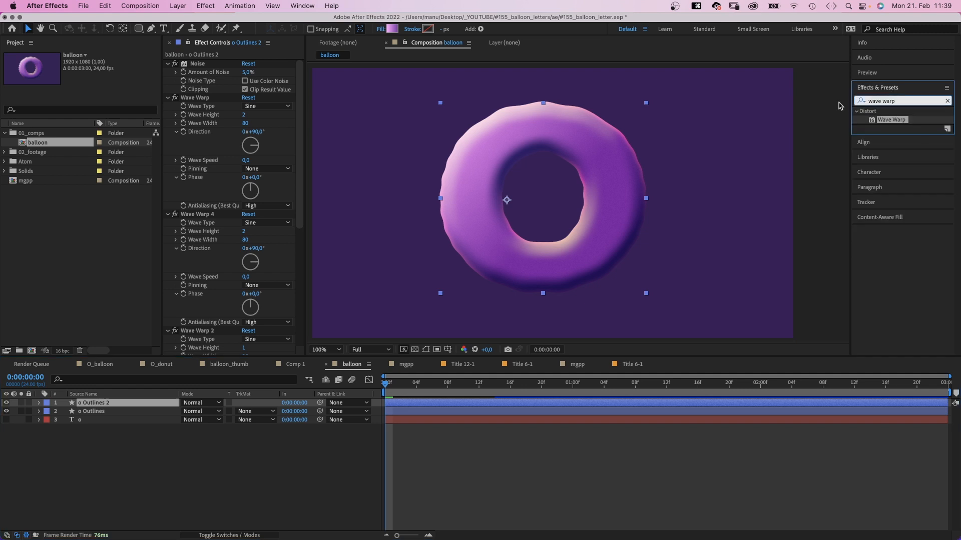
pyautogui.write('turbulent')
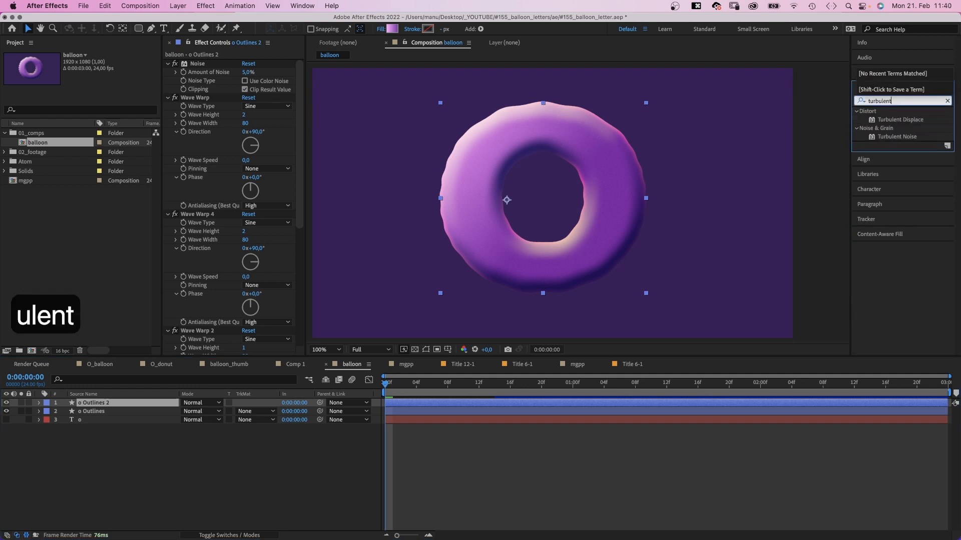
pyautogui.moveTo(871, 140); pyautogui.dragTo(222, 67)
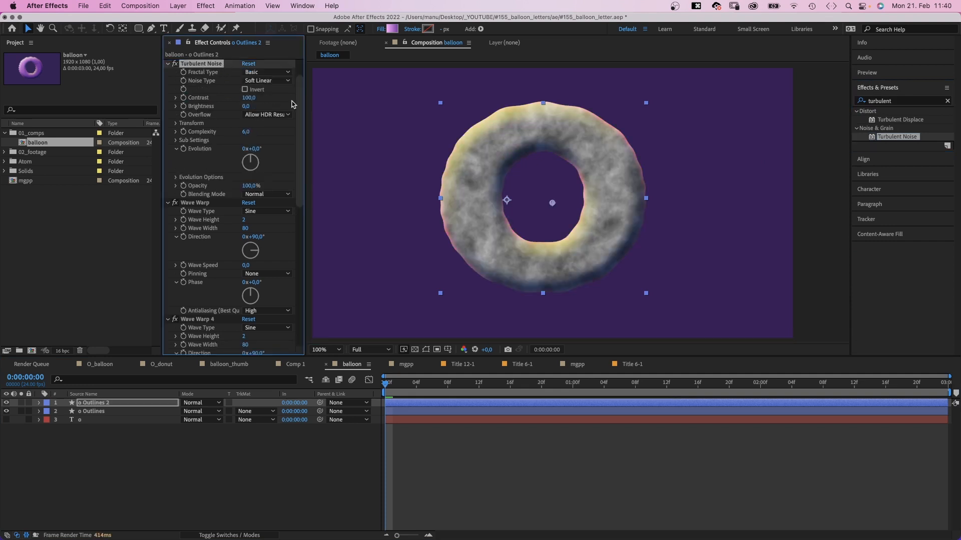
pyautogui.moveTo(298, 100); pyautogui.dragTo(299, 75)
pyautogui.moveTo(209, 94); pyautogui.dragTo(208, 57)
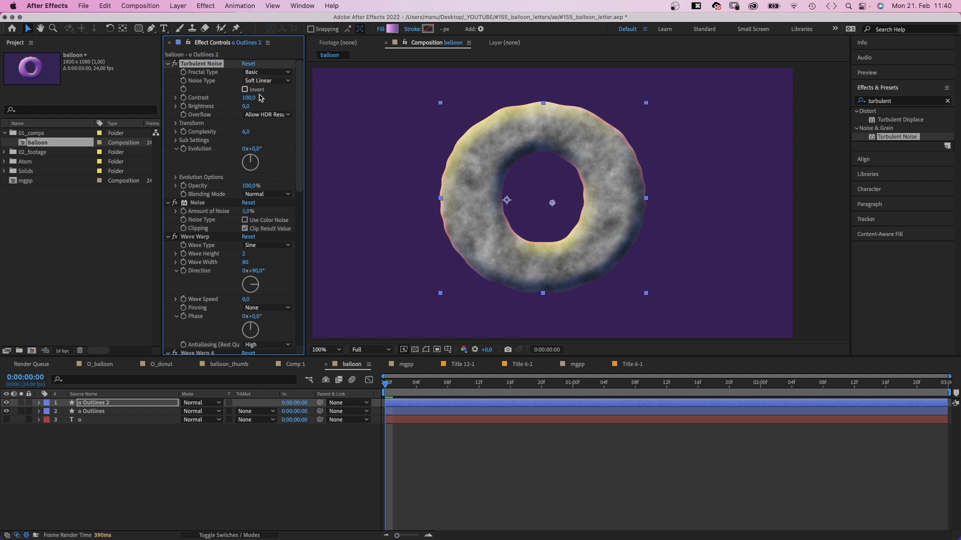
# Set the Turbulent Noise complexity to 18, its transform scale to 600 and its blending mode to Overlay
pyautogui.moveTo(244, 134); pyautogui.dragTo(736, 99)
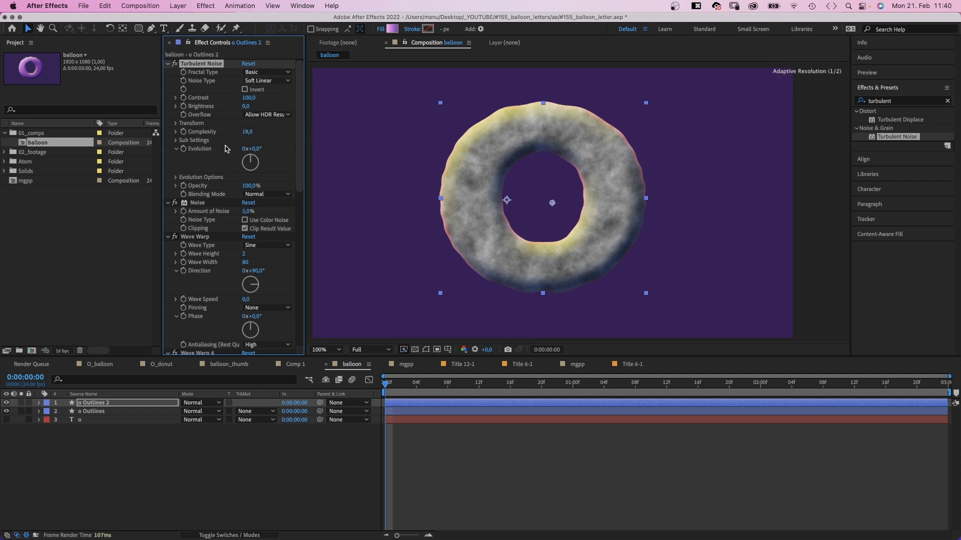
pyautogui.click(176, 123)
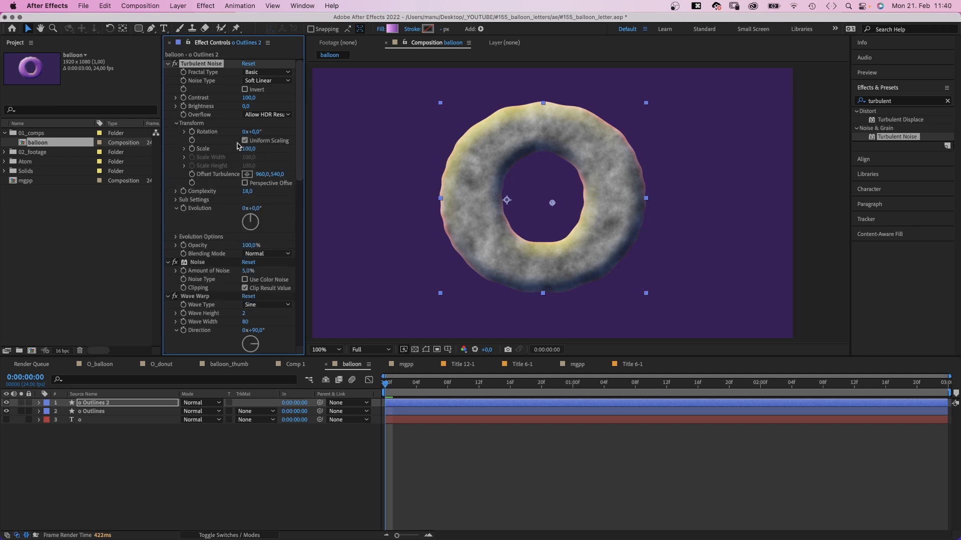
pyautogui.moveTo(248, 149); pyautogui.dragTo(449, 129)
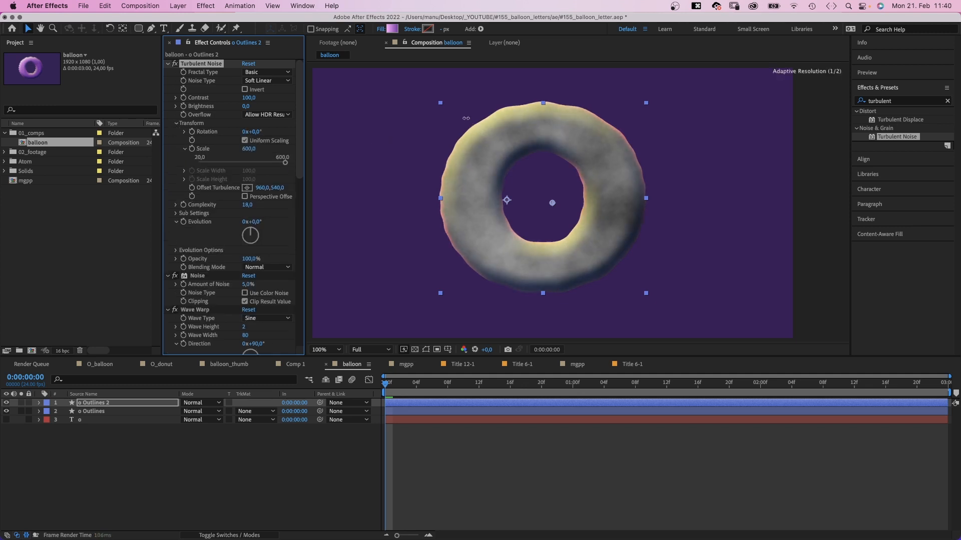
pyautogui.moveTo(299, 178); pyautogui.dragTo(299, 195)
pyautogui.click(266, 215)
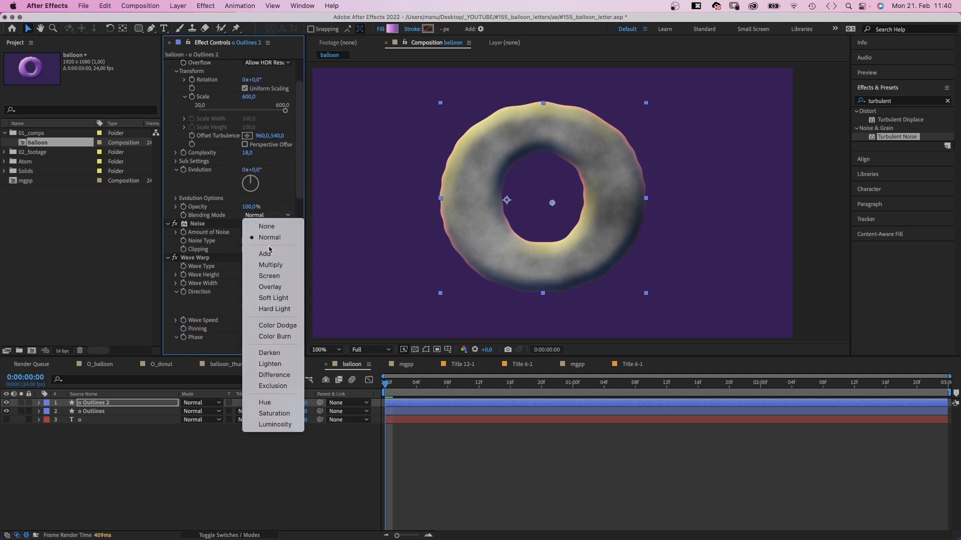
pyautogui.click(267, 287)
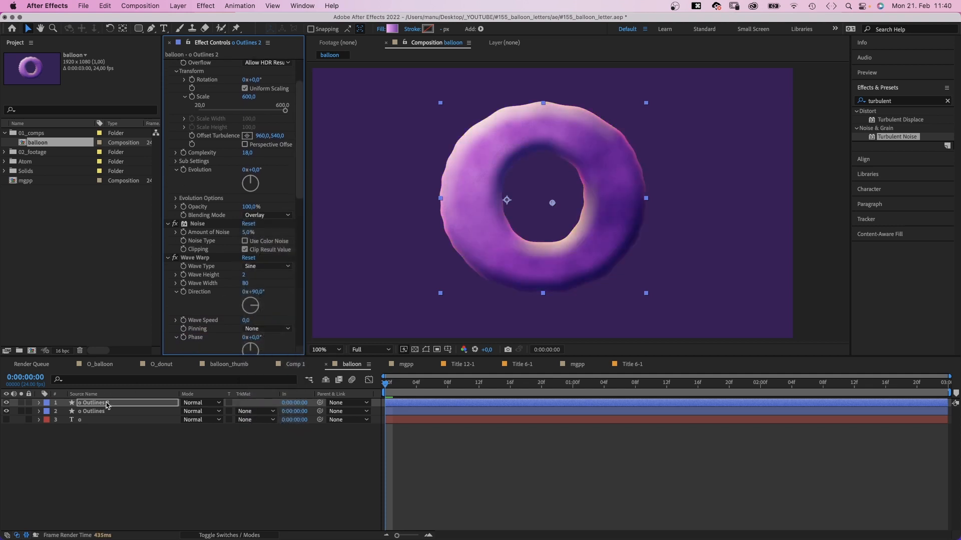
# Set the opacity of the o Outlines 2 layer to 50% and collapse its properties
pyautogui.press('t')
pyautogui.click(190, 411)
pyautogui.write('5')
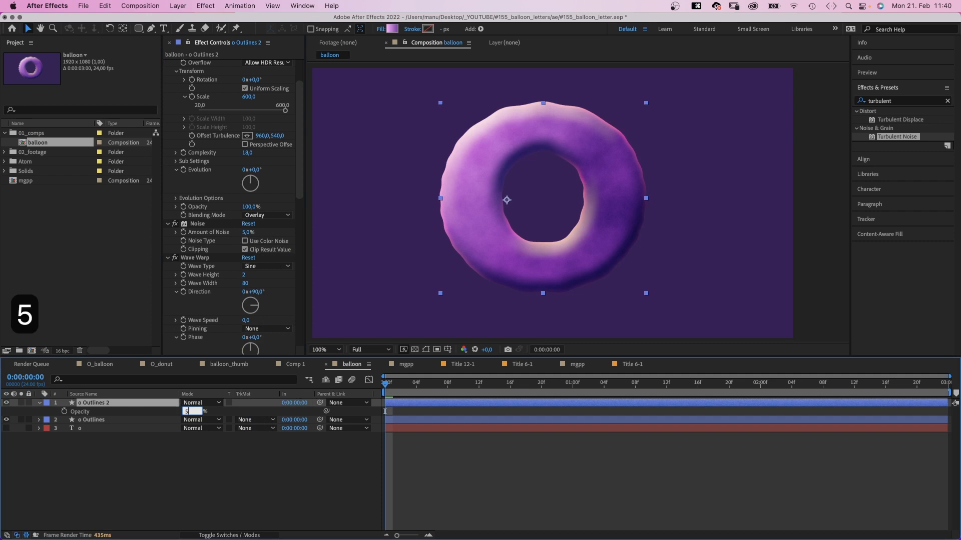
pyautogui.write('0')
pyautogui.press('Return')
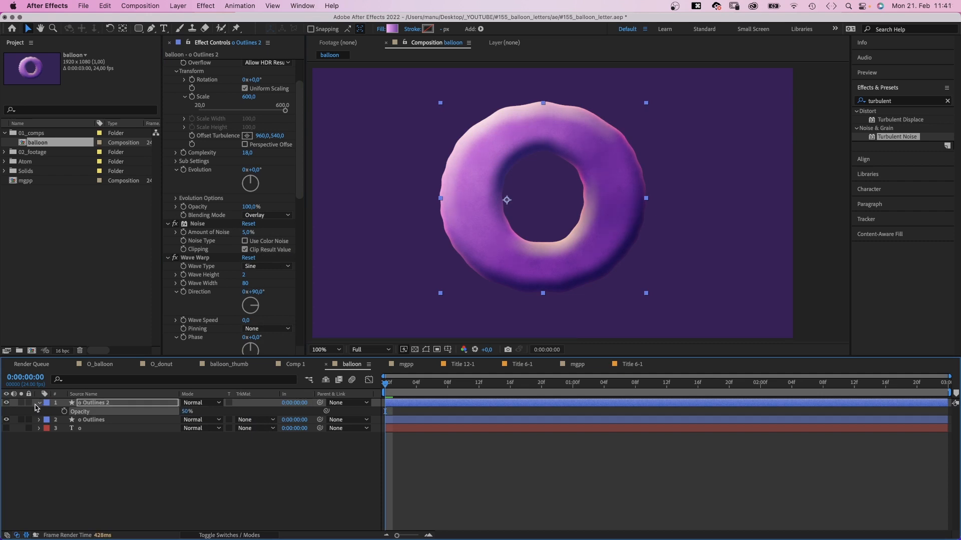
pyautogui.click(38, 404)
# Duplicate the o Outlines layer, move the copy to the top of the layer stack and rename it "o seam"
pyautogui.click(94, 411)
pyautogui.press('super+d')
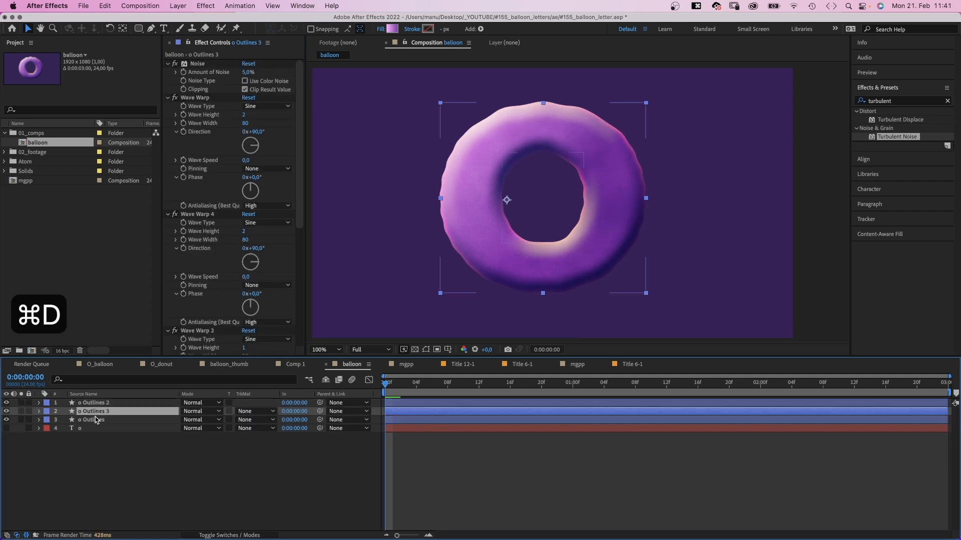
pyautogui.moveTo(93, 411); pyautogui.dragTo(91, 405)
pyautogui.press('Return')
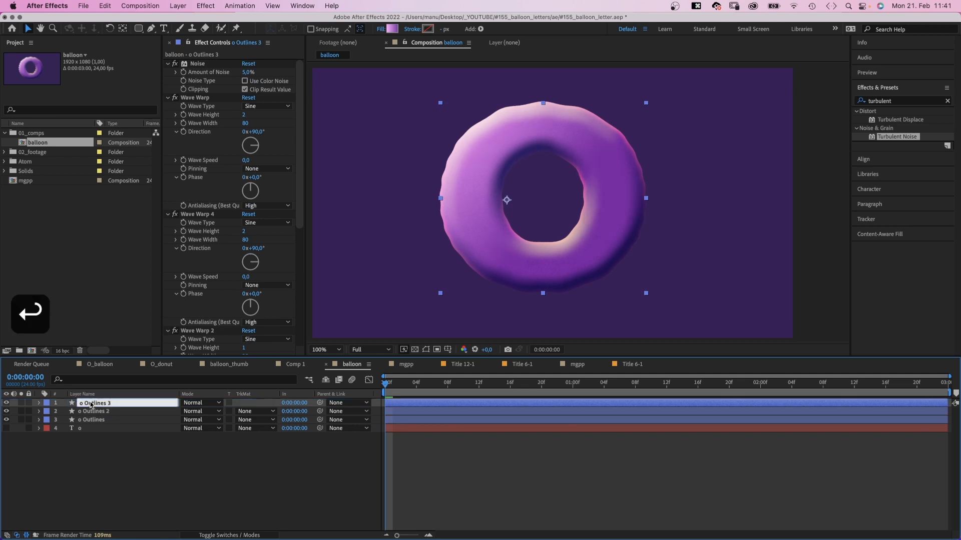
pyautogui.press('BackSpace')
pyautogui.press('BackSpace')
pyautogui.press('BackSpace')
pyautogui.press('BackSpace')
pyautogui.press('BackSpace')
pyautogui.press('BackSpace')
pyautogui.press('BackSpace')
pyautogui.press('BackSpace')
pyautogui.press('BackSpace')
pyautogui.press('BackSpace')
pyautogui.press('BackSpace')
pyautogui.write('seam')
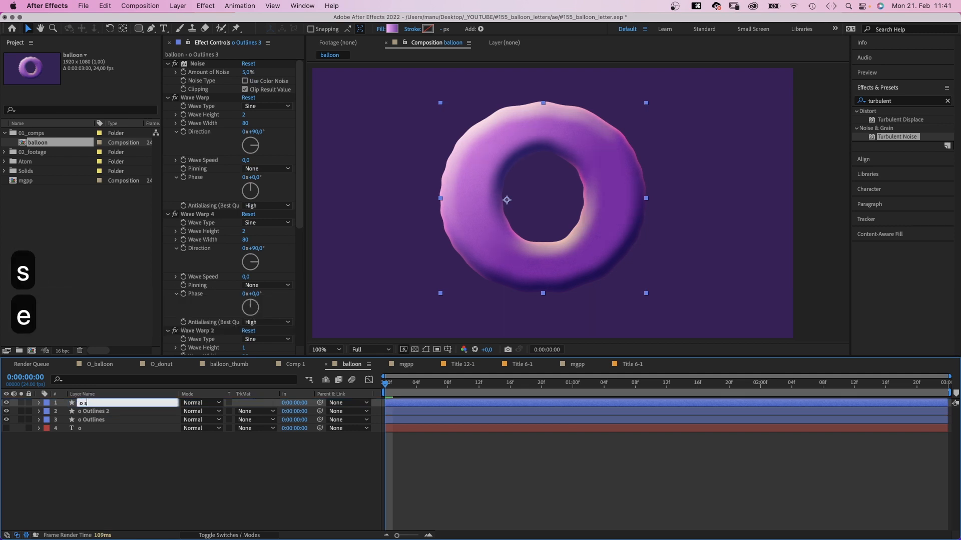
# In the o seam layer's shape contents, make Stroke 1 visible and hide Gradient Fill 1
pyautogui.click(39, 403)
pyautogui.click(48, 412)
pyautogui.click(56, 420)
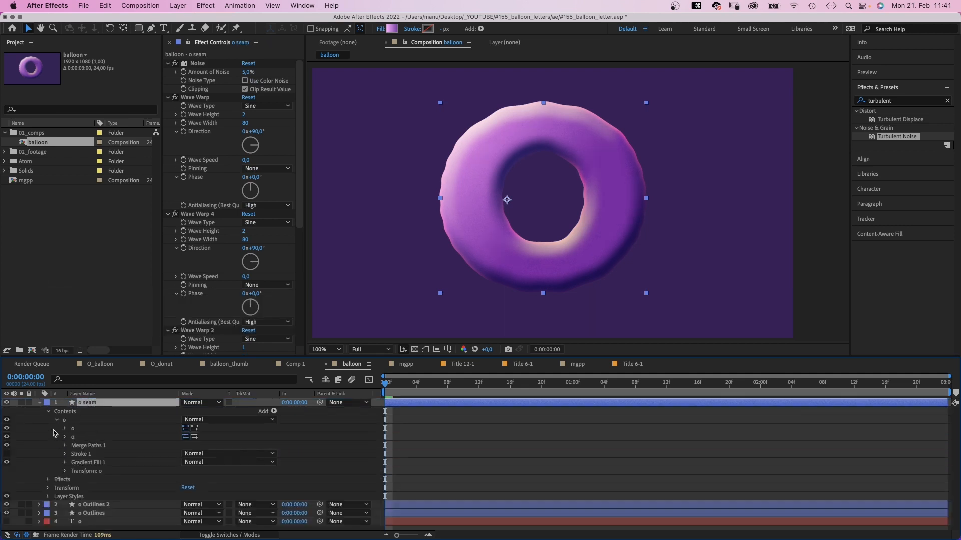
pyautogui.click(6, 454)
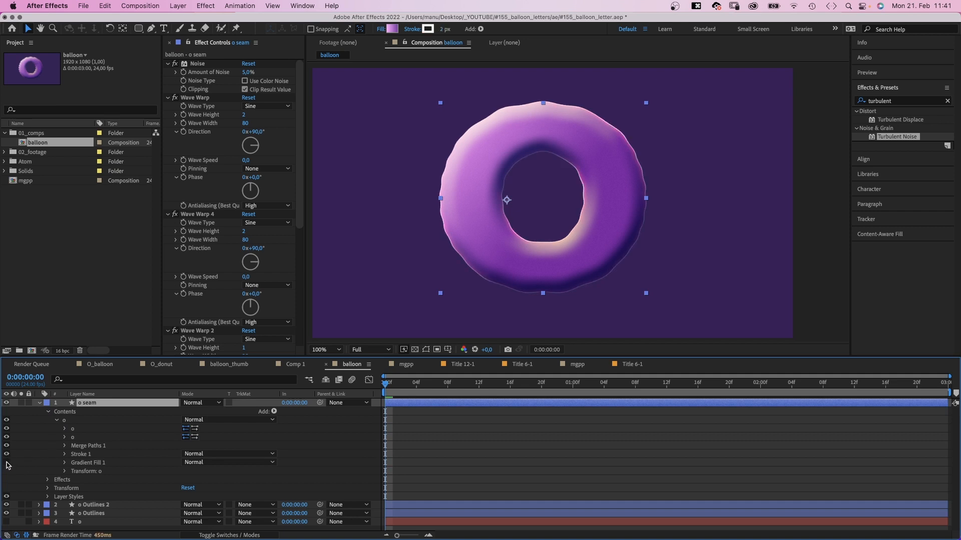
pyautogui.click(6, 463)
# Set the o seam stroke width to 6 px
pyautogui.click(83, 454)
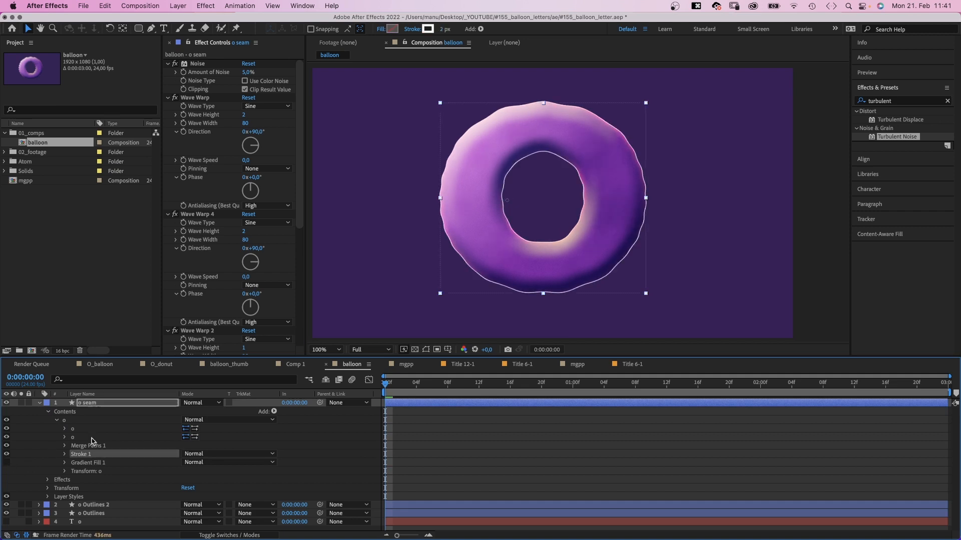
pyautogui.click(444, 29)
pyautogui.write('6')
pyautogui.press('Return')
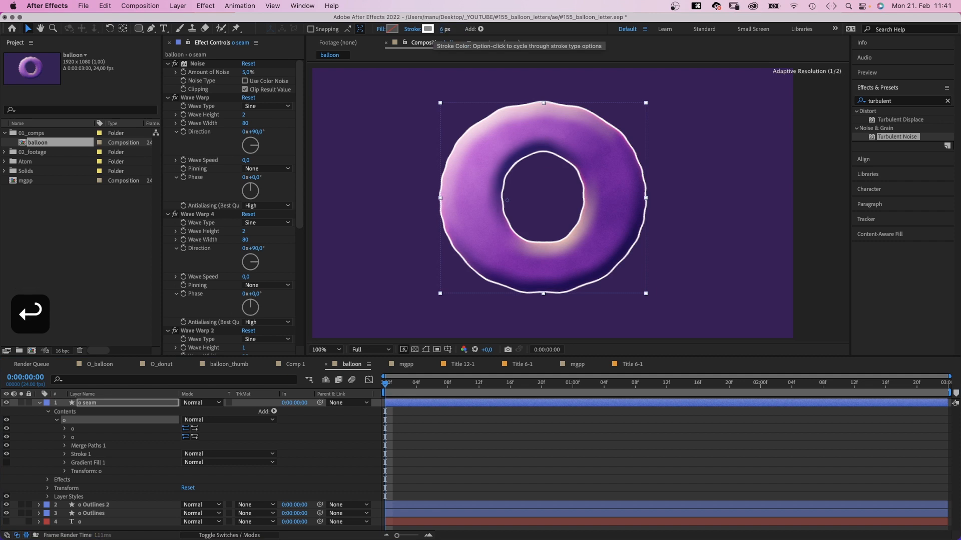
# Change the o seam stroke to a linear gradient running from light pink to dark purple
pyautogui.click(411, 30)
pyautogui.click(411, 81)
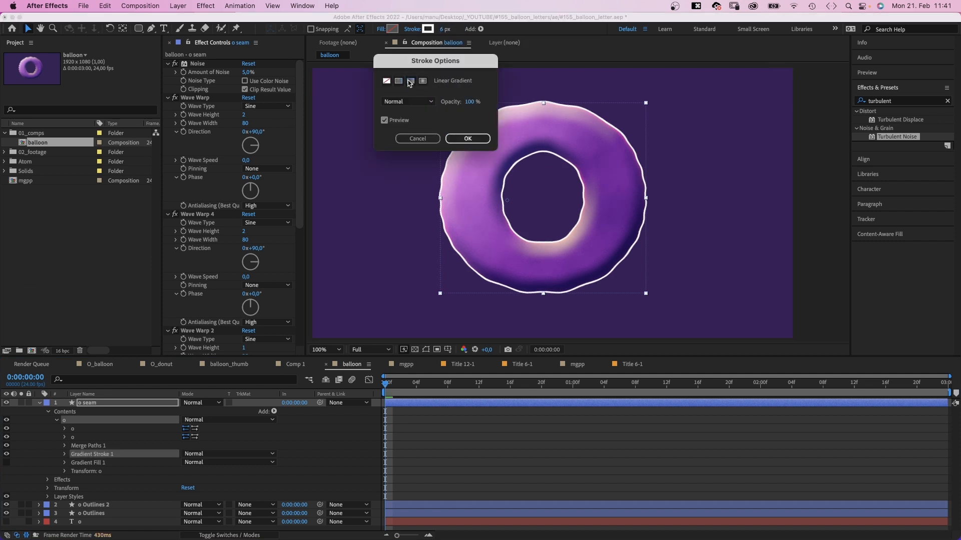
pyautogui.click(465, 139)
pyautogui.click(428, 30)
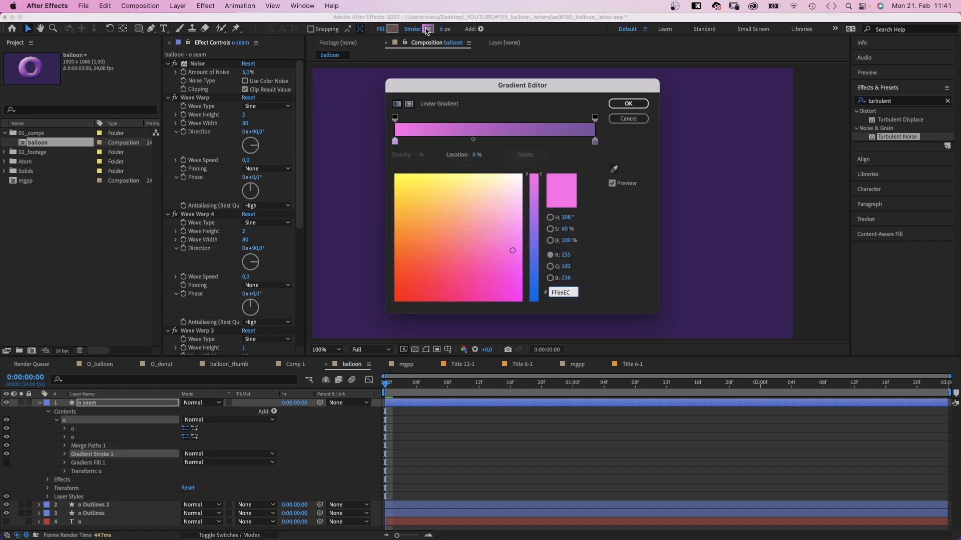
pyautogui.click(394, 143)
pyautogui.moveTo(512, 216)
pyautogui.mouseDown()
pyautogui.moveTo(517, 184)
pyautogui.moveTo(512, 203)
pyautogui.mouseUp()
pyautogui.click(594, 141)
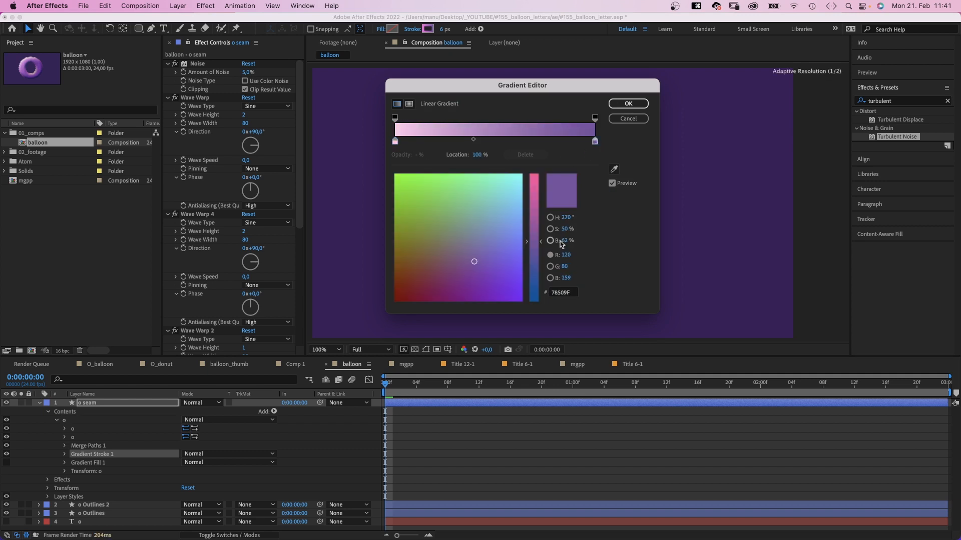
pyautogui.moveTo(453, 272); pyautogui.dragTo(442, 278)
pyautogui.click(628, 104)
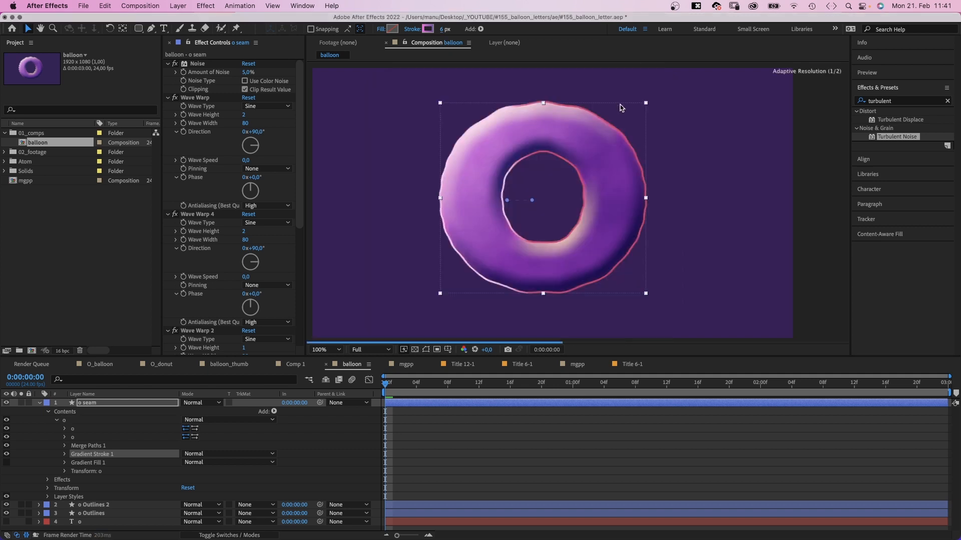
# Stretch the seam stroke's gradient diagonally from the letter's upper-left edge to its lower-right edge, and delete the layer's Layer Styles
pyautogui.moveTo(507, 200); pyautogui.dragTo(457, 124)
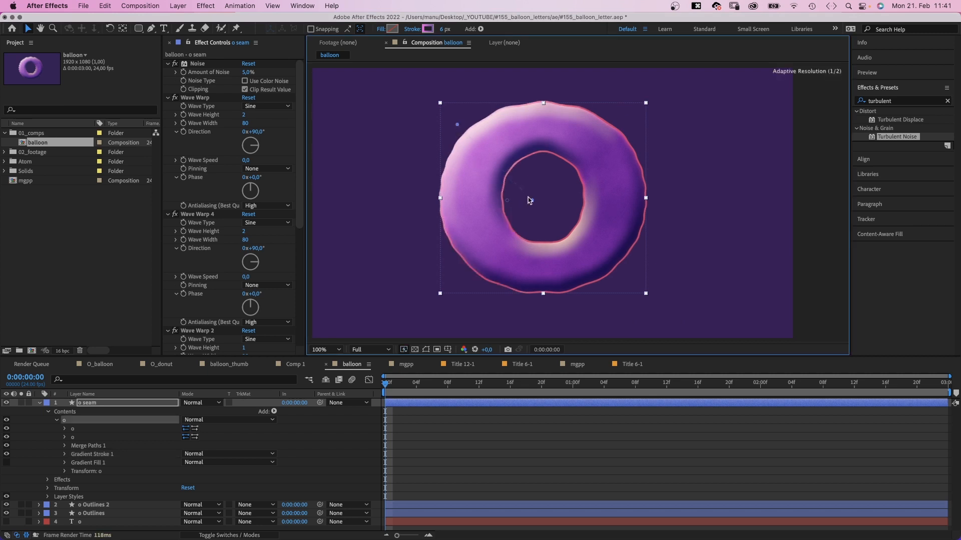
pyautogui.moveTo(532, 200); pyautogui.dragTo(635, 259)
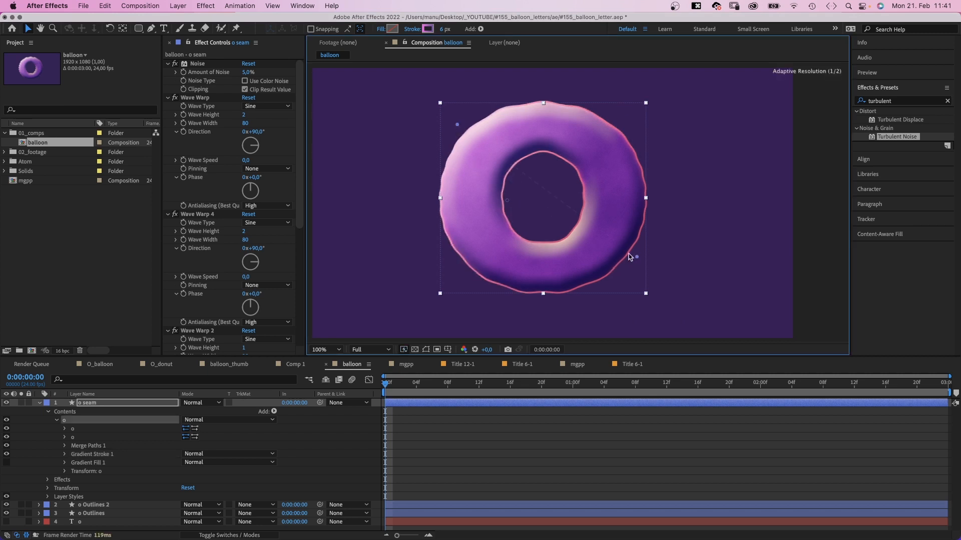
pyautogui.click(80, 497)
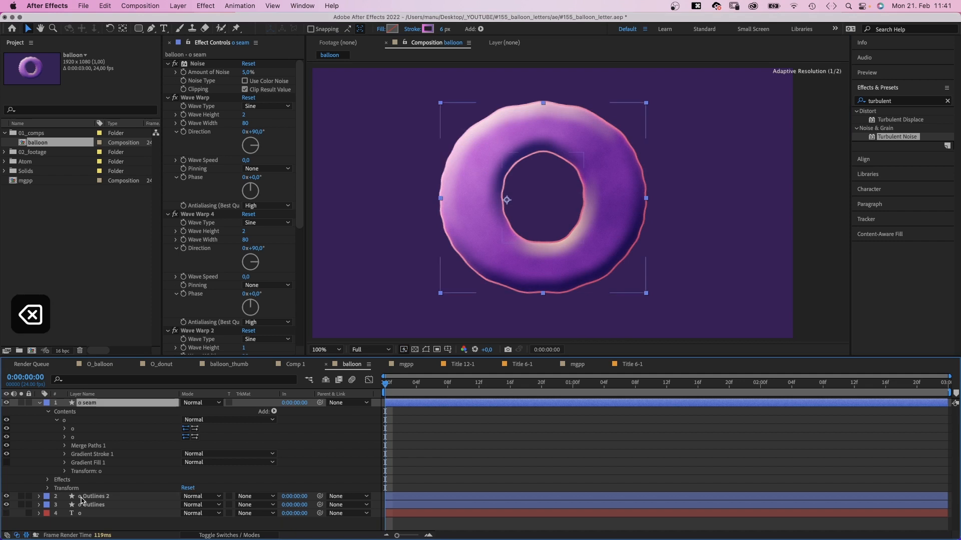
pyautogui.press('BackSpace')
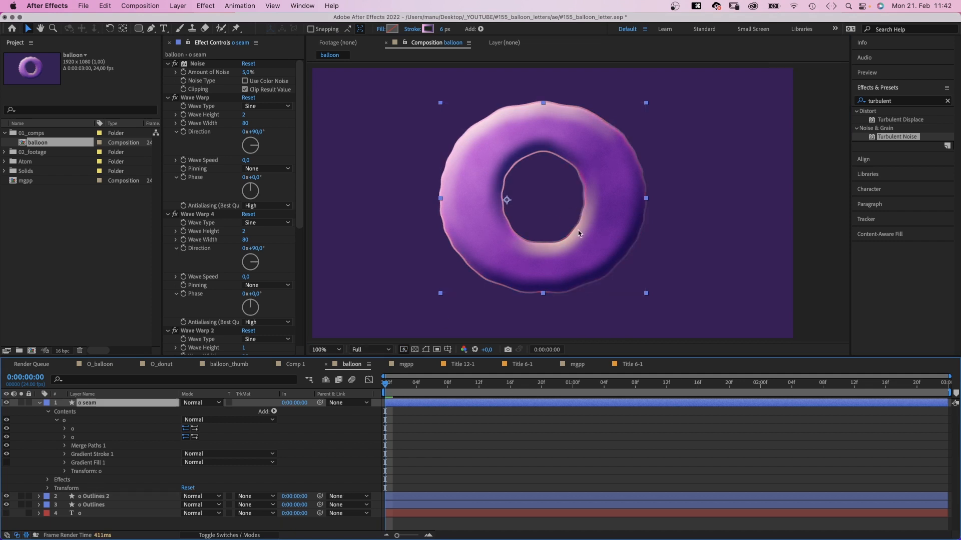
# Display the shape paths in the viewer and hide the inner circle path of the o seam layer
pyautogui.click(75, 429)
pyautogui.click(436, 350)
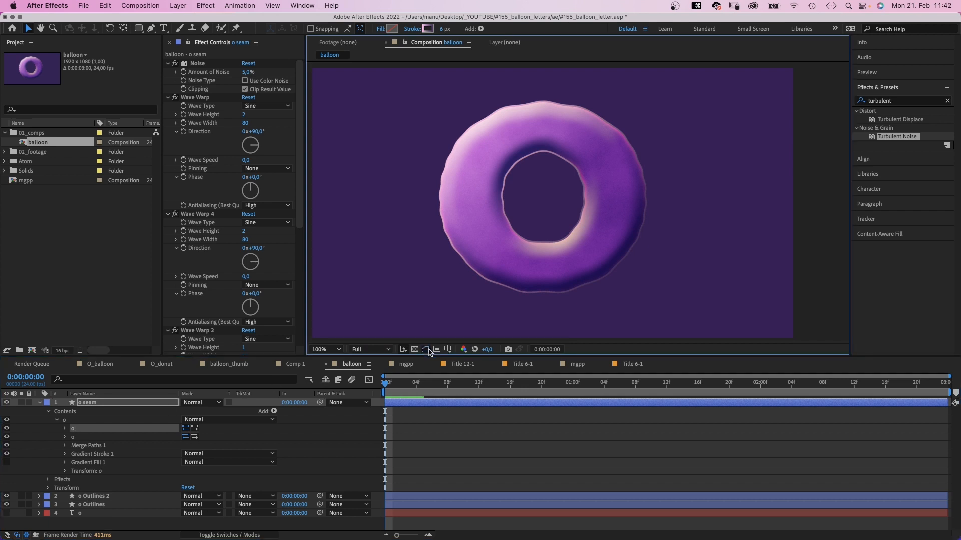
pyautogui.click(8, 437)
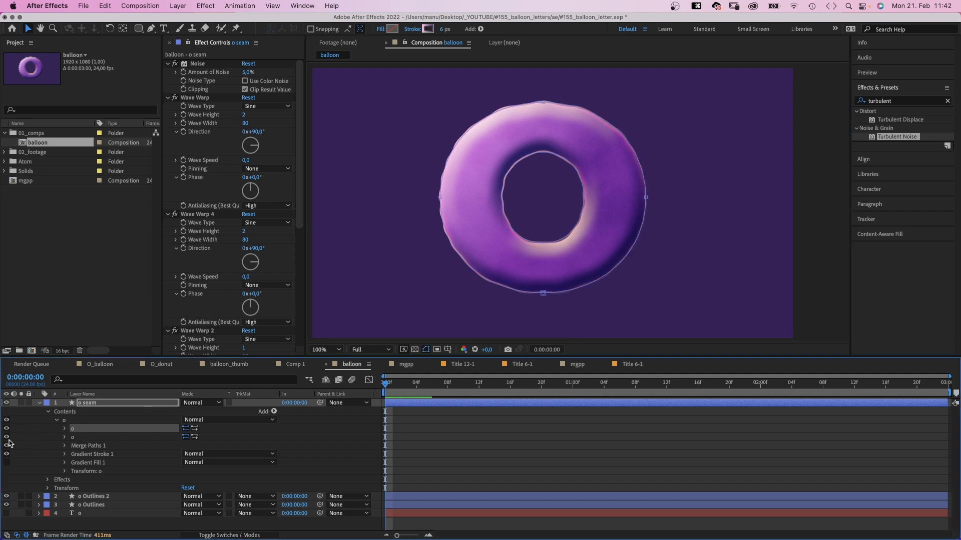
pyautogui.click(6, 437)
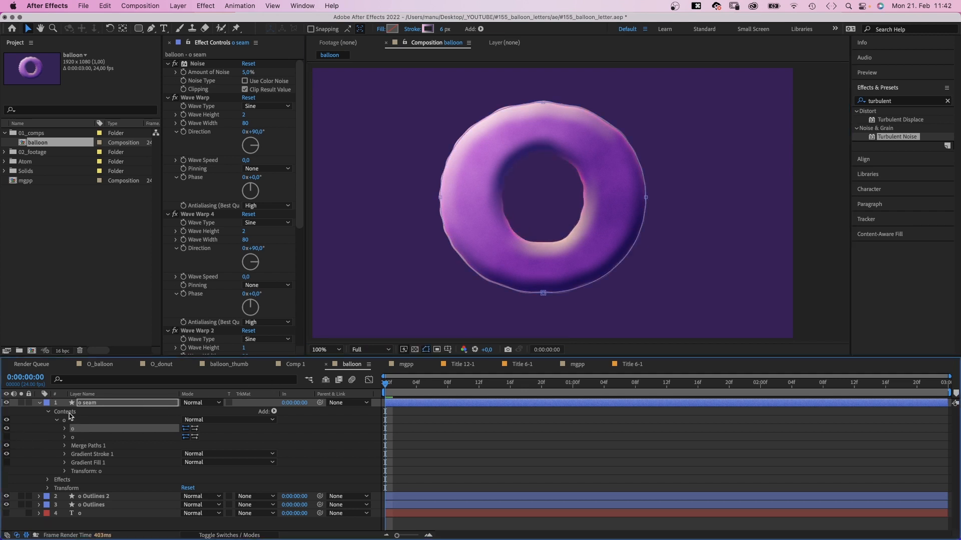
# Duplicate the o seam layer and, in the copy, show the inner path and hide the outer path
pyautogui.click(39, 404)
pyautogui.press('super+d')
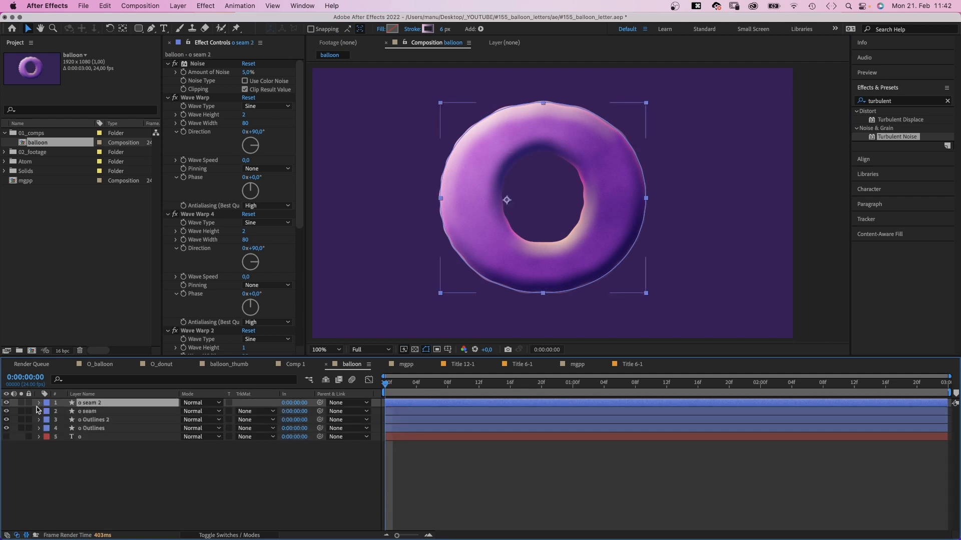
pyautogui.click(48, 411)
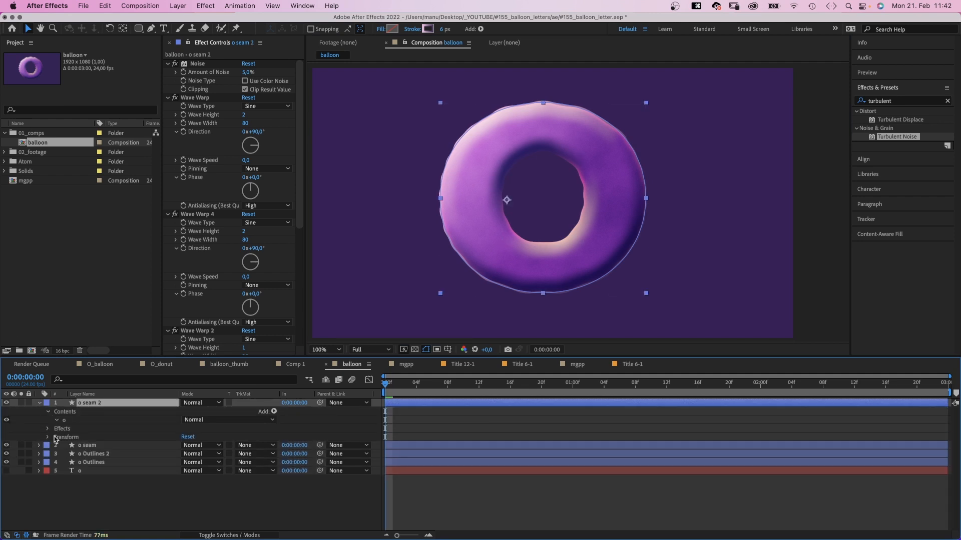
pyautogui.click(7, 428)
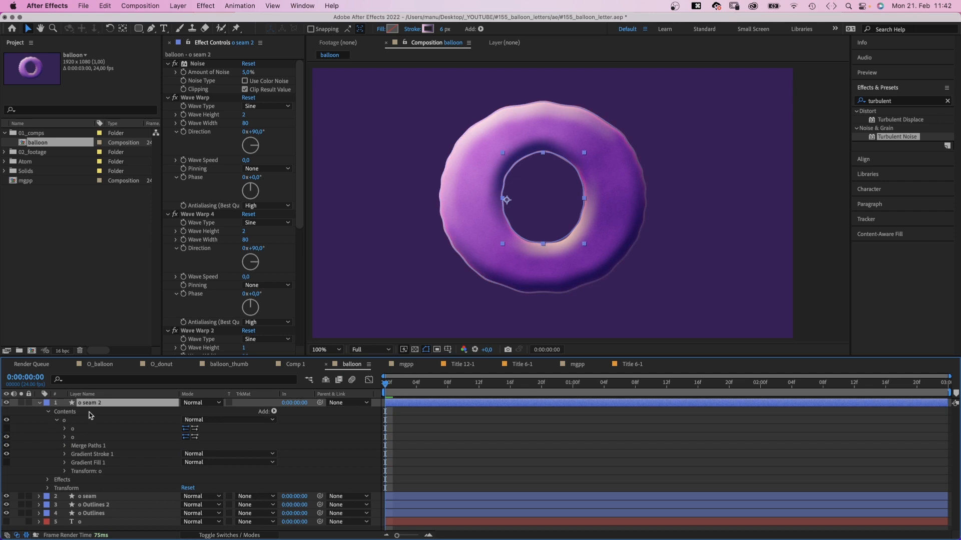
# Reverse the o seam 2 stroke gradient across the inner hole, with its start point at the lower right and end point at the upper left
pyautogui.click(84, 455)
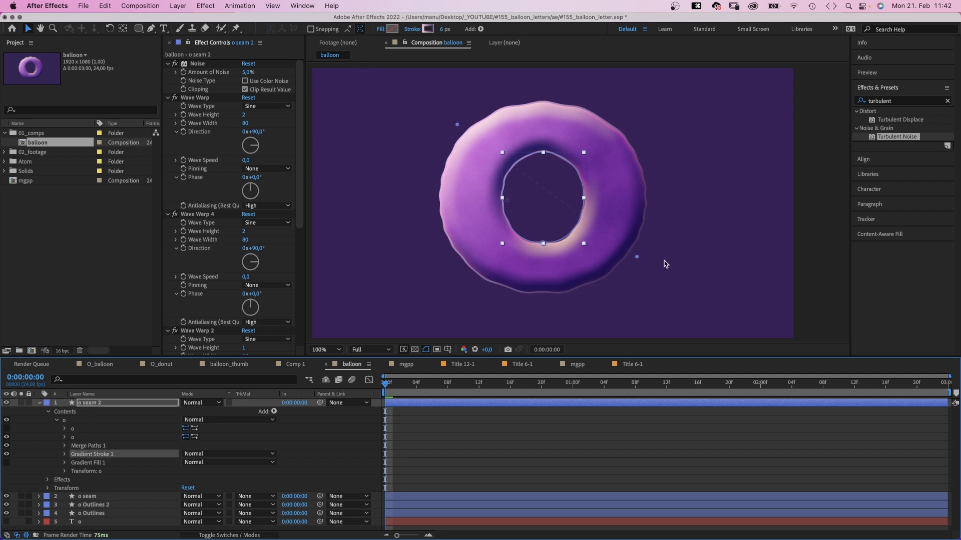
pyautogui.moveTo(636, 259); pyautogui.dragTo(494, 161)
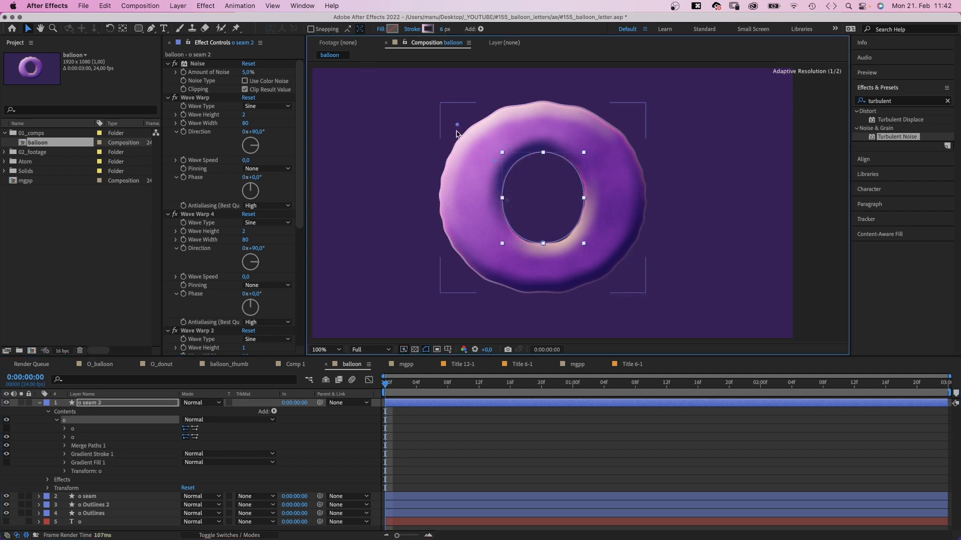
pyautogui.moveTo(457, 125); pyautogui.dragTo(611, 233)
pyautogui.click(45, 460)
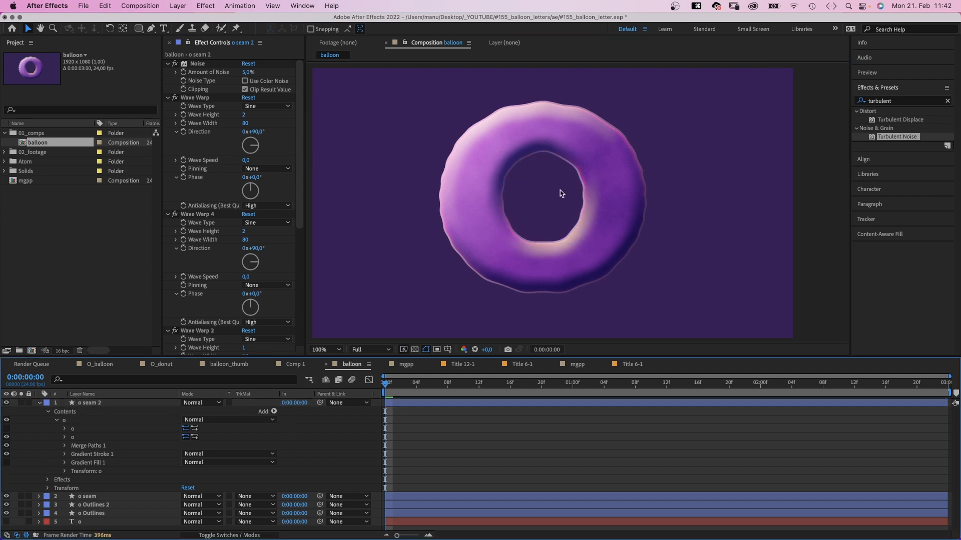
# Duplicate the o Outlines layer, move the copy to the top of the layer stack and rename it reflections
pyautogui.click(40, 403)
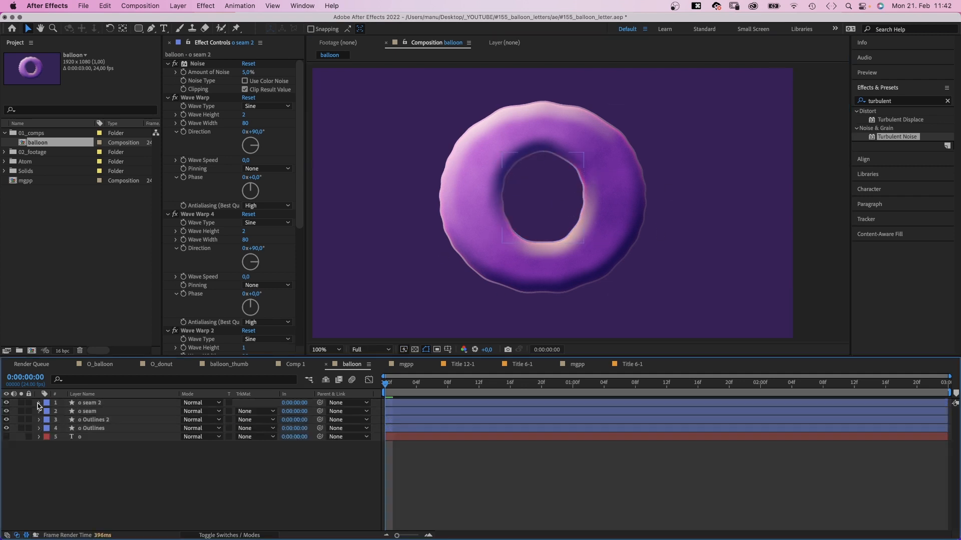
pyautogui.click(94, 428)
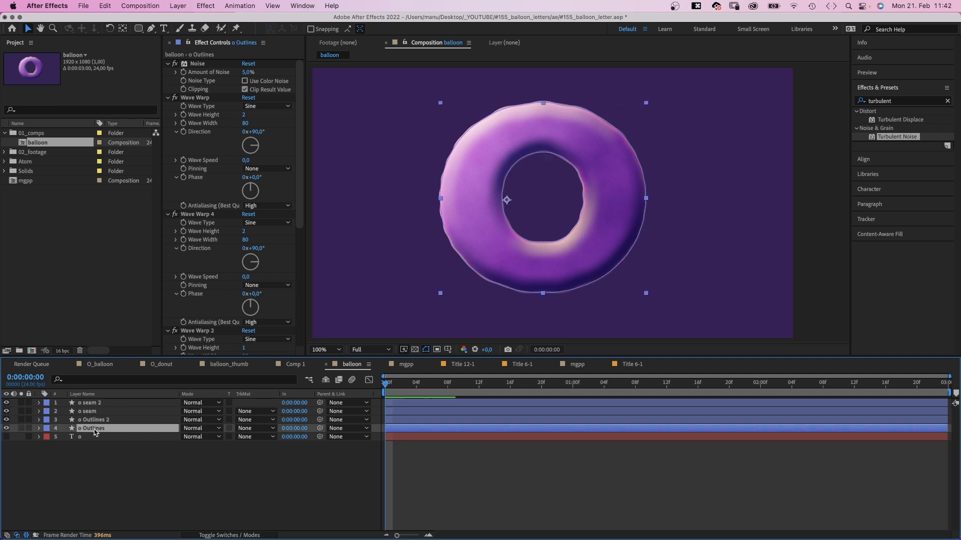
pyautogui.press('super+d')
pyautogui.moveTo(95, 431); pyautogui.dragTo(103, 403)
pyautogui.press('Return')
pyautogui.write('reflections')
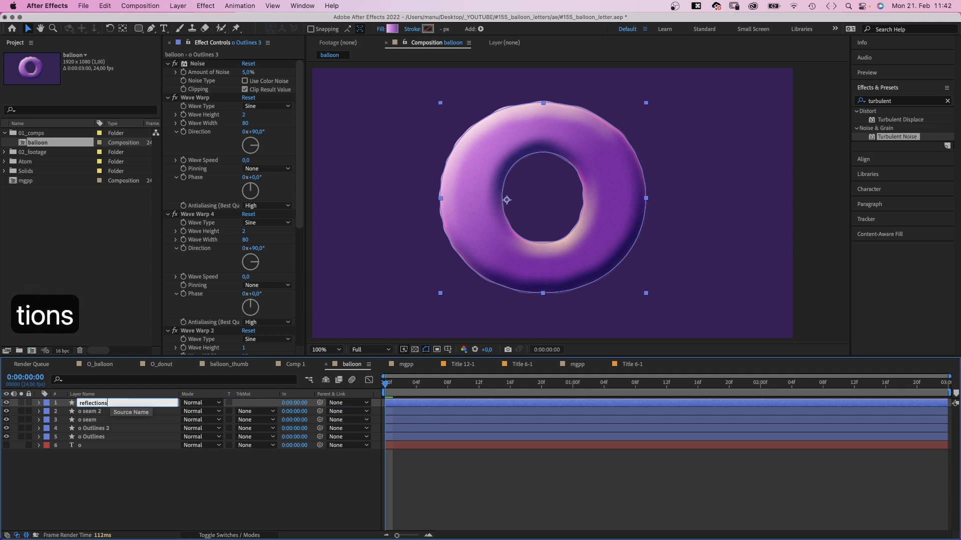
pyautogui.press('Return')
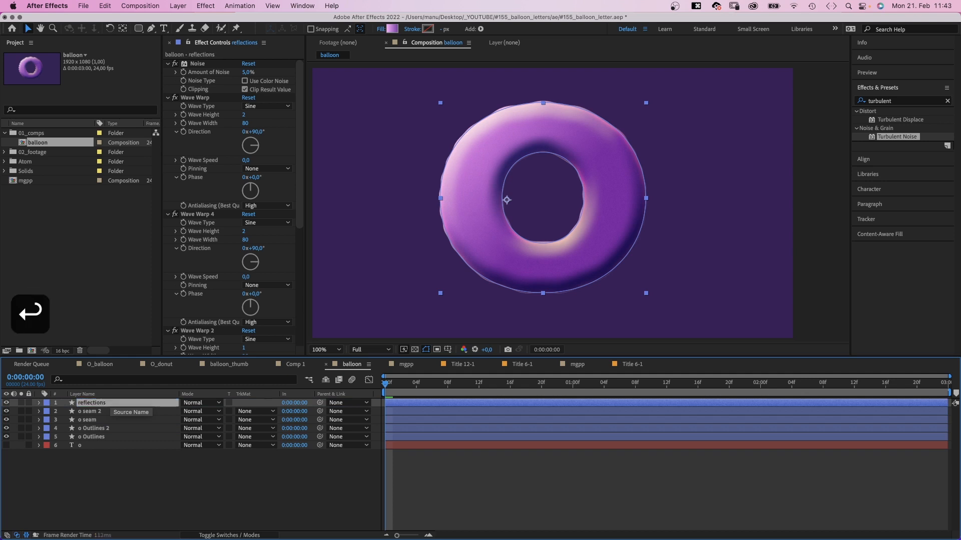
# Delete the Layer Styles and the o shape group from the reflections layer, keeping its effects
pyautogui.click(40, 403)
pyautogui.click(59, 438)
pyautogui.press('BackSpace')
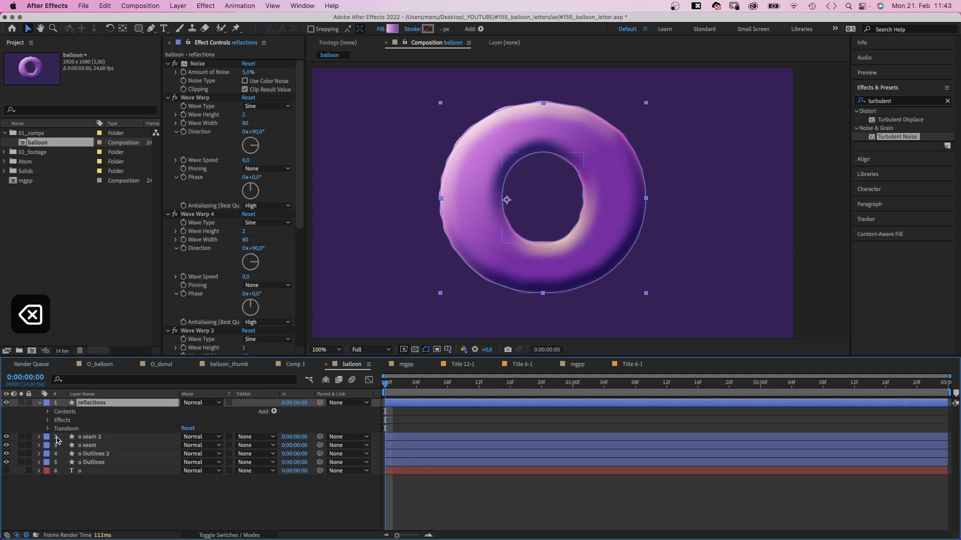
pyautogui.click(64, 421)
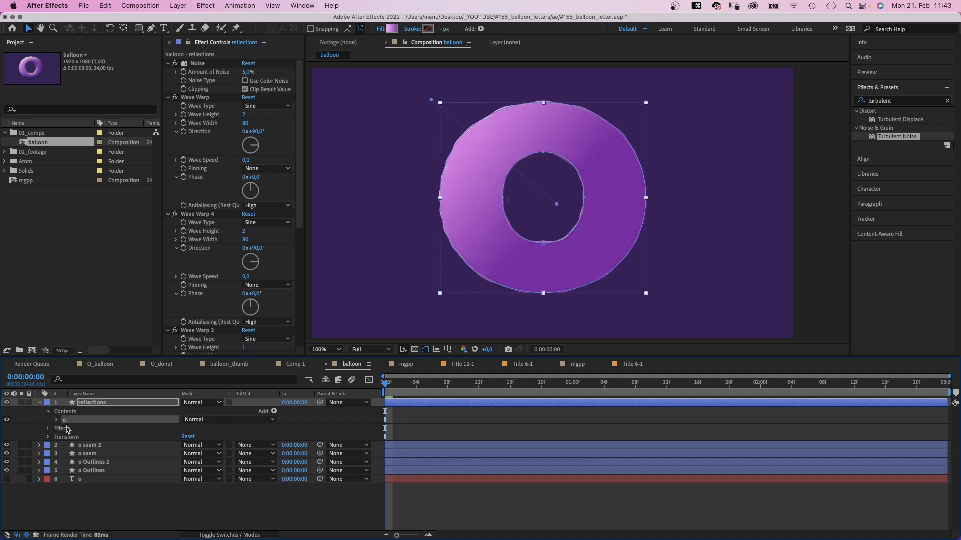
pyautogui.press('BackSpace')
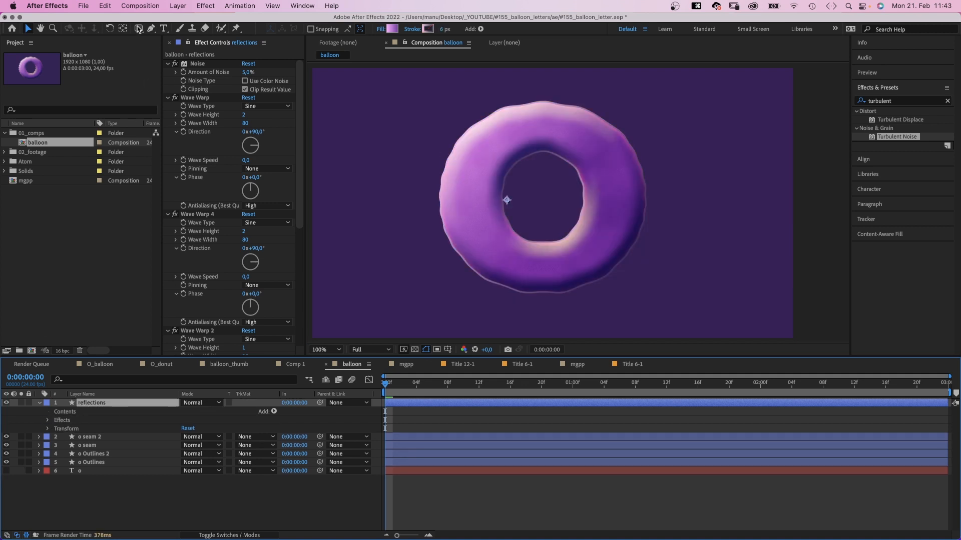
# Draw a narrow ellipse in the reflections layer and tilt it along the letter's upper-left curve
pyautogui.moveTo(138, 29); pyautogui.dragTo(172, 52)
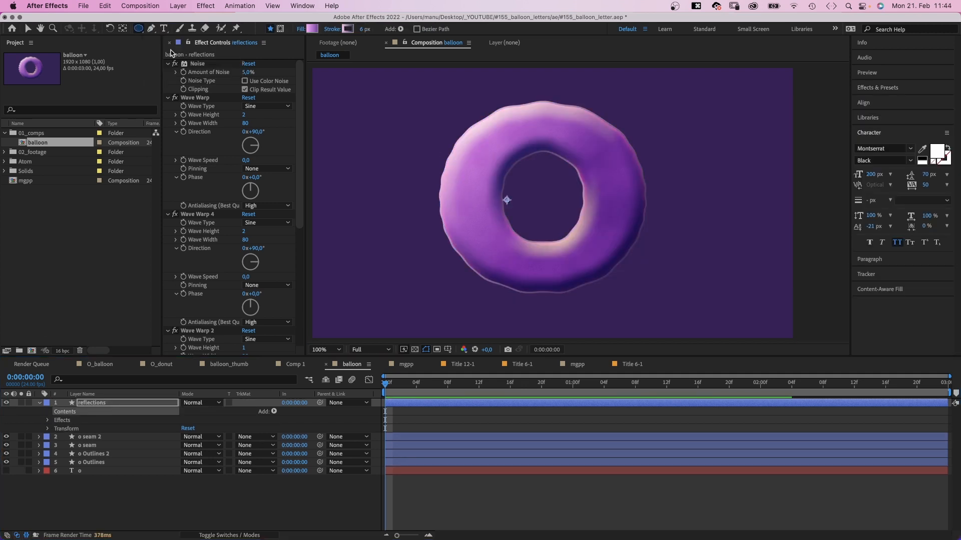
pyautogui.scroll(5, 522, 161)
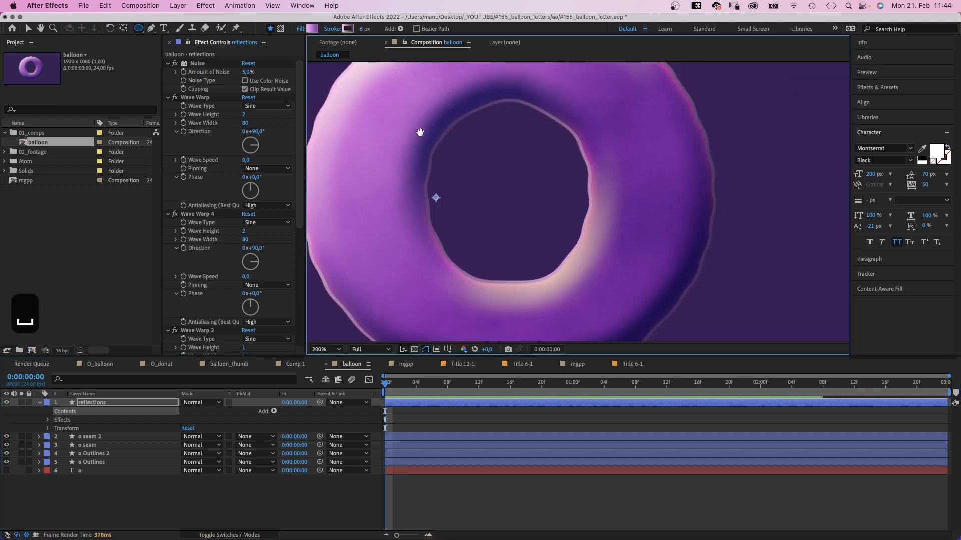
pyautogui.moveTo(452, 136); pyautogui.dragTo(467, 186)
pyautogui.press('v')
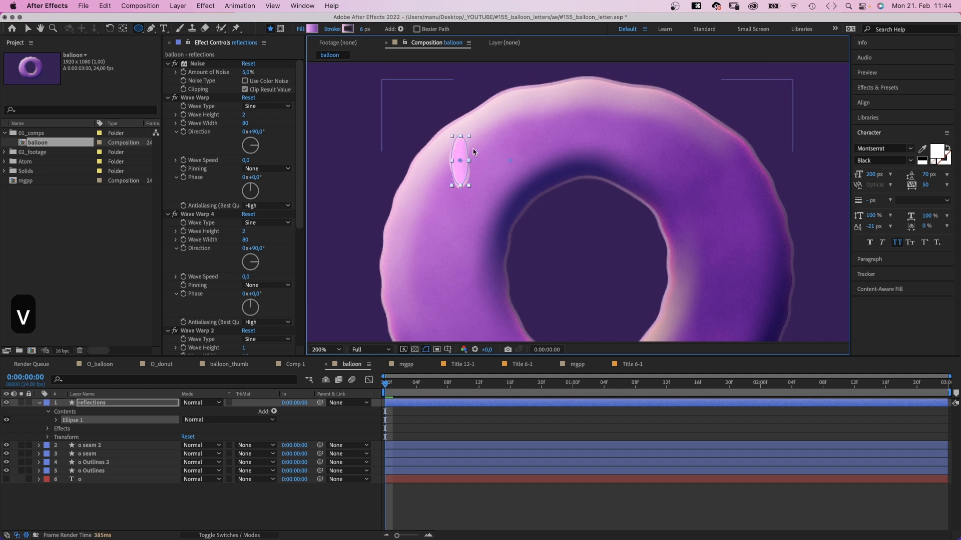
pyautogui.moveTo(485, 144); pyautogui.dragTo(448, 151)
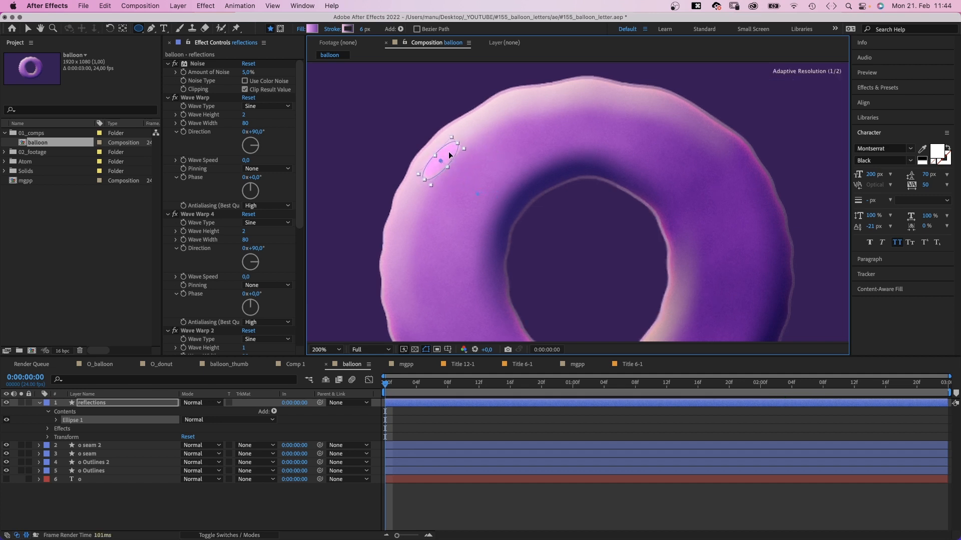
# Set the highlight ellipse's stroke to None
pyautogui.click(331, 29)
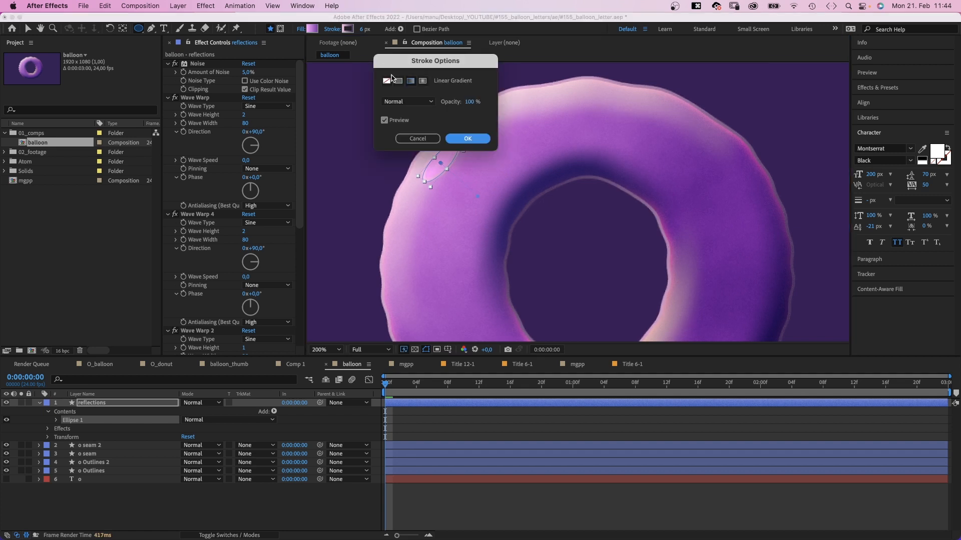
pyautogui.click(387, 80)
pyautogui.click(467, 139)
pyautogui.press('v')
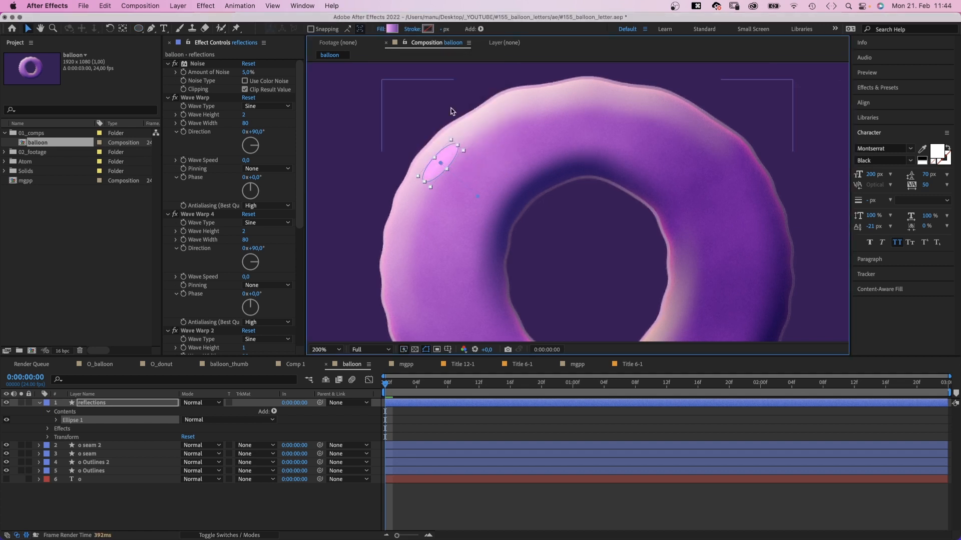
# Change the highlight ellipse's linear gradient fill to run from white to light pink FFC0FF
pyautogui.click(392, 29)
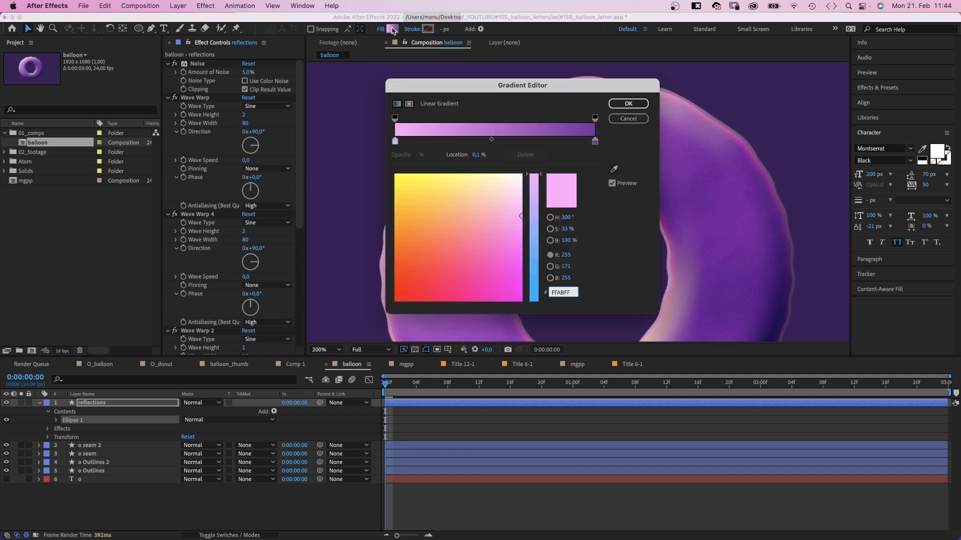
pyautogui.click(522, 175)
pyautogui.click(594, 141)
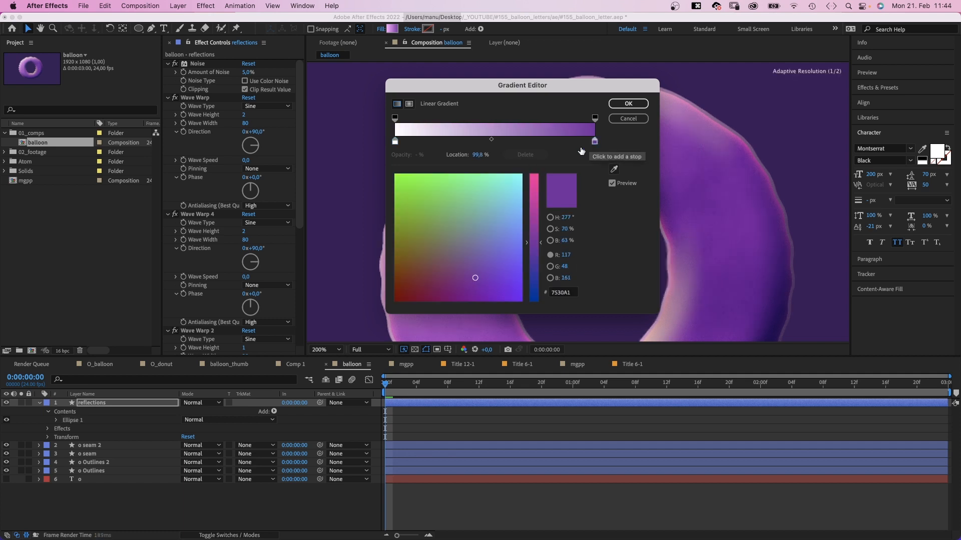
pyautogui.moveTo(534, 179); pyautogui.dragTo(525, 200)
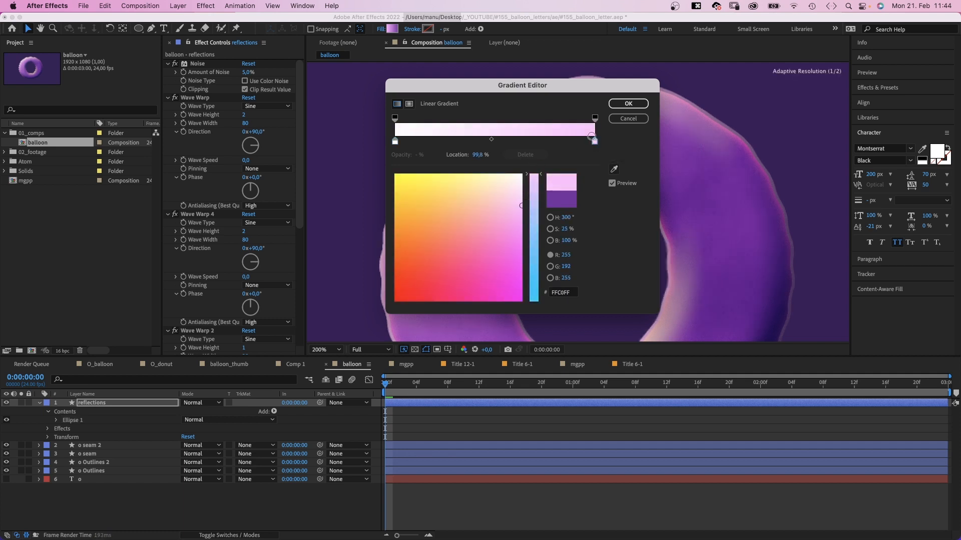
pyautogui.click(627, 103)
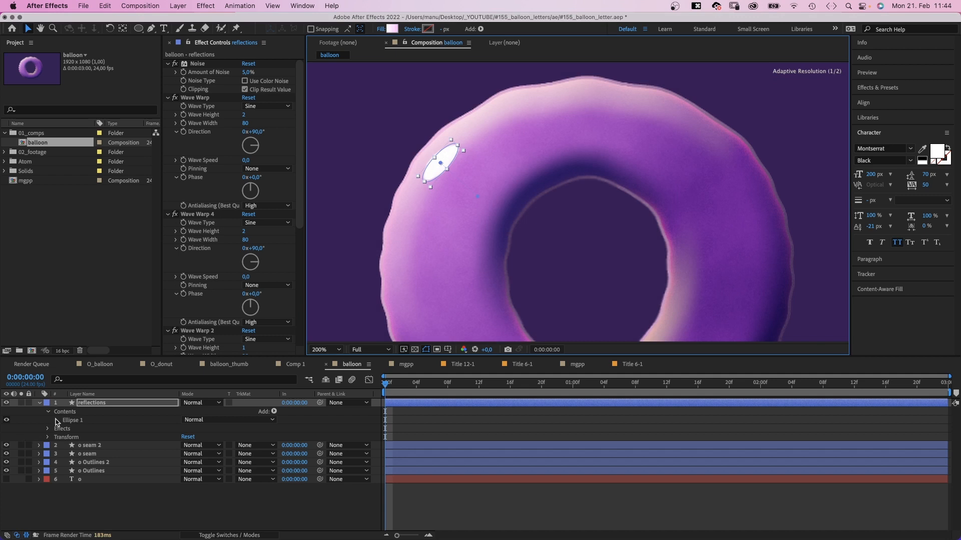
# Convert the ellipse path to a Bezier path and bend it into a tapered highlight following the letter's upper-left curve
pyautogui.click(56, 420)
pyautogui.click(85, 428)
pyautogui.click(65, 428)
pyautogui.rightClick(89, 431)
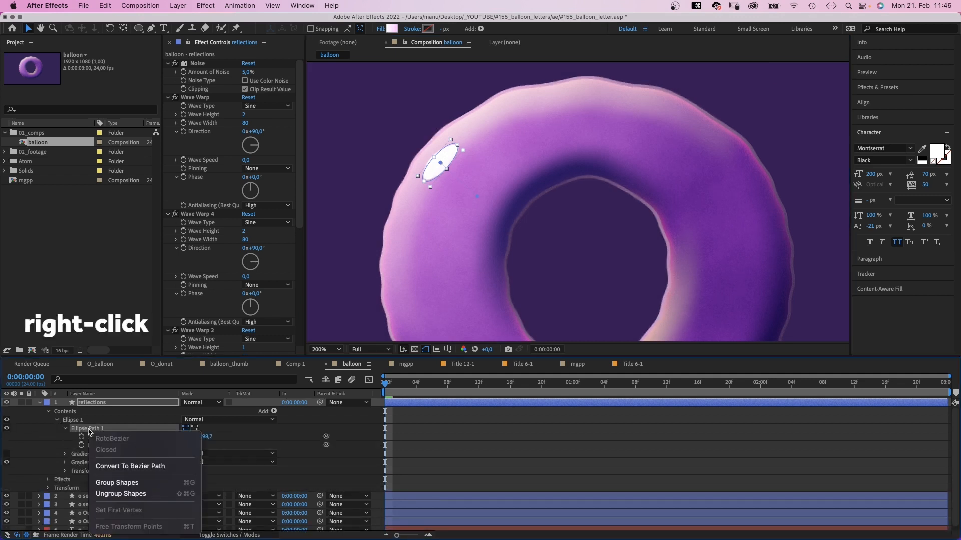
pyautogui.click(130, 466)
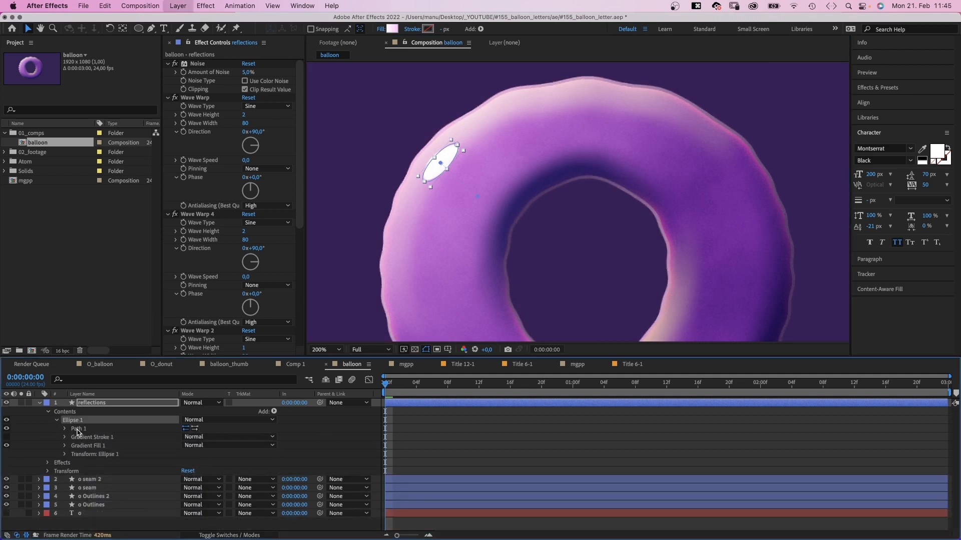
pyautogui.moveTo(446, 168); pyautogui.dragTo(467, 138)
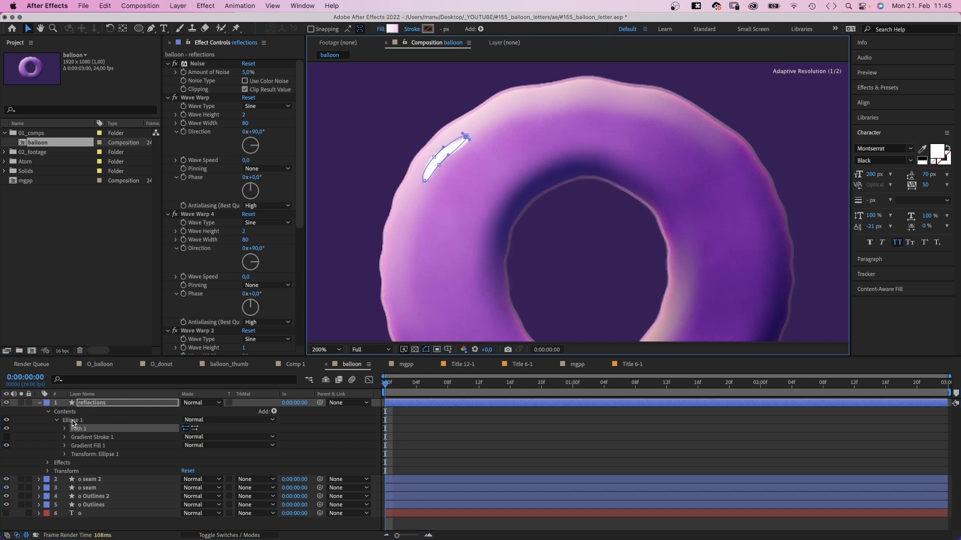
# Set the reflections layer's opacity to 50%
pyautogui.click(83, 406)
pyautogui.press('t')
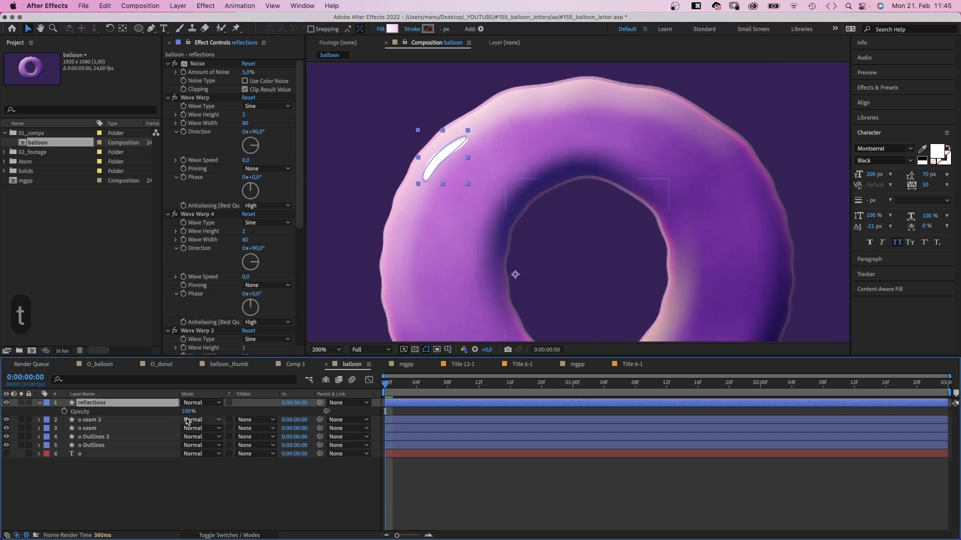
pyautogui.click(189, 411)
pyautogui.write('50')
pyautogui.press('Return')
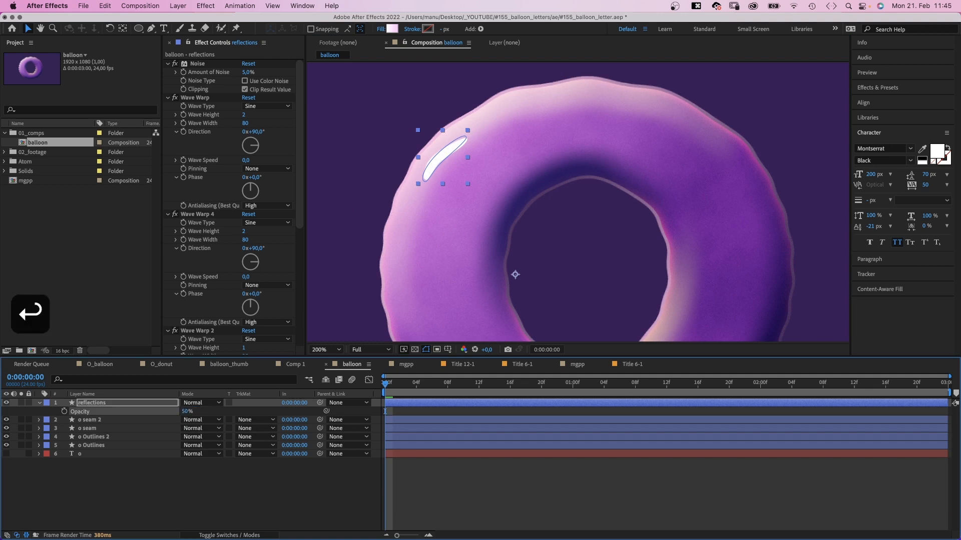
# Duplicate the highlight ellipse and shape the copy into a short highlight farther up along the letter's upper-left curve
pyautogui.hotkey('ctrl', 'd')
pyautogui.moveTo(451, 145); pyautogui.dragTo(523, 111)
pyautogui.doubleClick(492, 127)
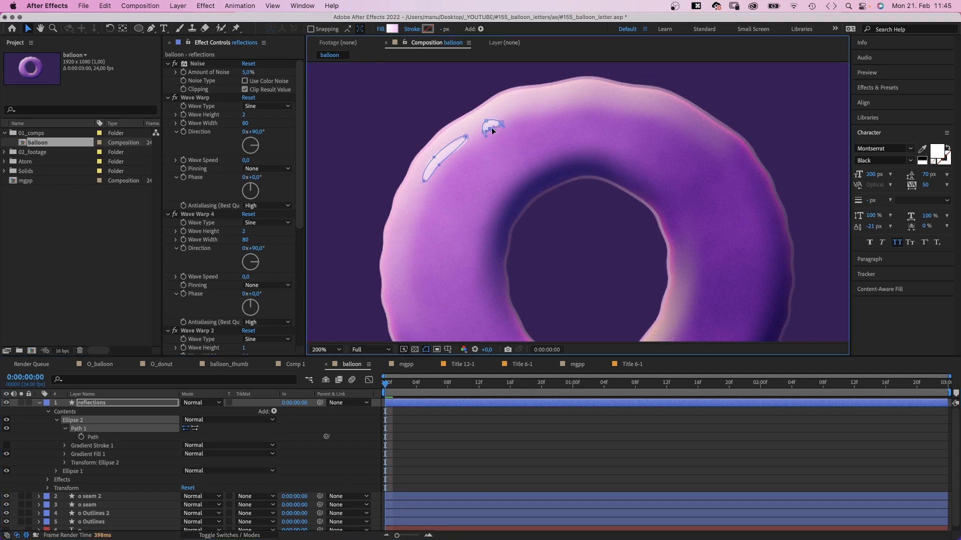
pyautogui.click(89, 427)
pyautogui.moveTo(495, 128); pyautogui.dragTo(496, 119)
pyautogui.click(57, 421)
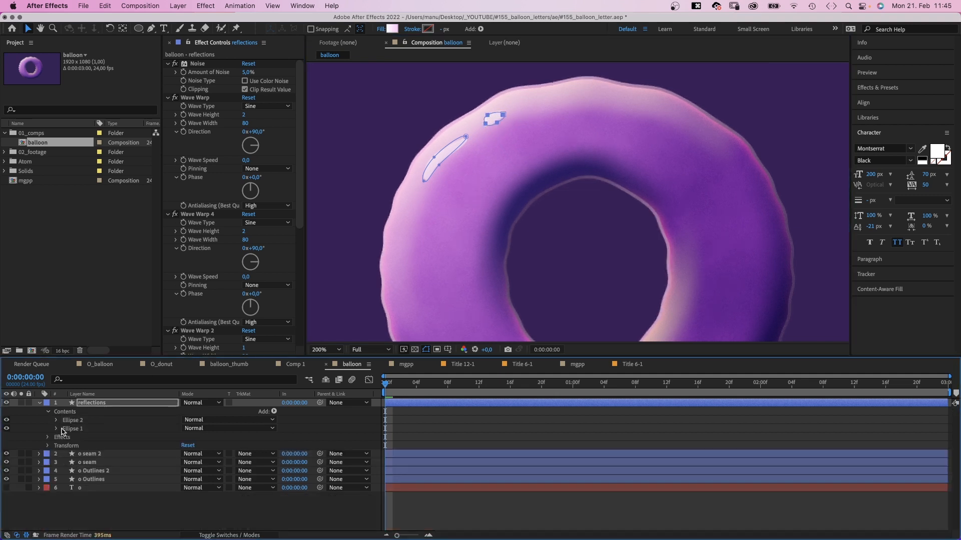
# Duplicate Ellipse 1 again and fit the copy as a curved highlight along the lower-right edge of the inner hole
pyautogui.click(68, 429)
pyautogui.press('super+d')
pyautogui.click(57, 428)
pyautogui.click(78, 437)
pyautogui.moveTo(428, 177); pyautogui.dragTo(561, 283)
pyautogui.doubleClick(561, 283)
pyautogui.moveTo(609, 236); pyautogui.dragTo(549, 280)
pyautogui.doubleClick(522, 290)
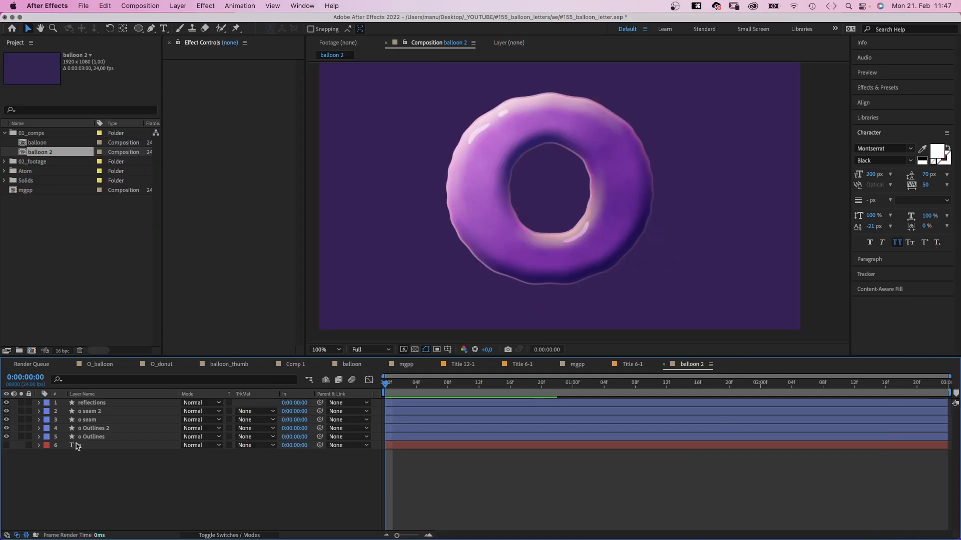
# Delete the o seam and o seam 2 layers from the balloon 2 composition
pyautogui.click(82, 422)
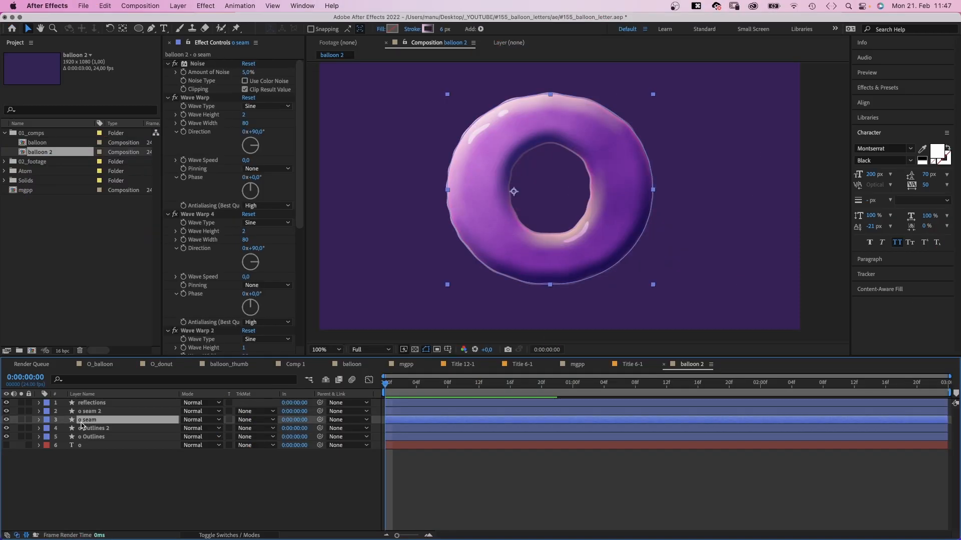
pyautogui.press('BackSpace')
pyautogui.click(85, 412)
pyautogui.press('BackSpace')
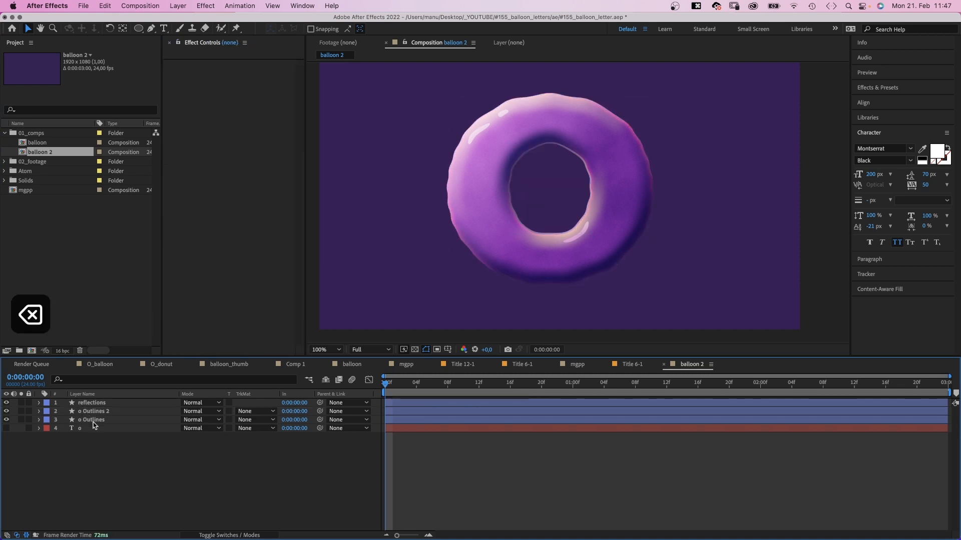
# Duplicate the o Outlines layer, place the copy beneath the original and delete the copy's Layer Styles and effects
pyautogui.click(91, 422)
pyautogui.press('super+d')
pyautogui.moveTo(92, 422); pyautogui.dragTo(95, 436)
pyautogui.click(39, 428)
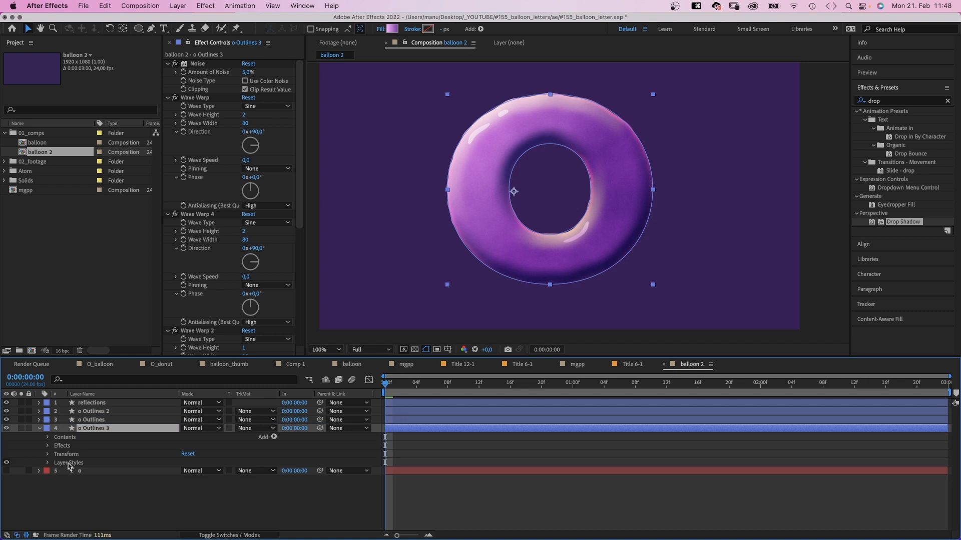
pyautogui.click(67, 464)
pyautogui.press('BackSpace')
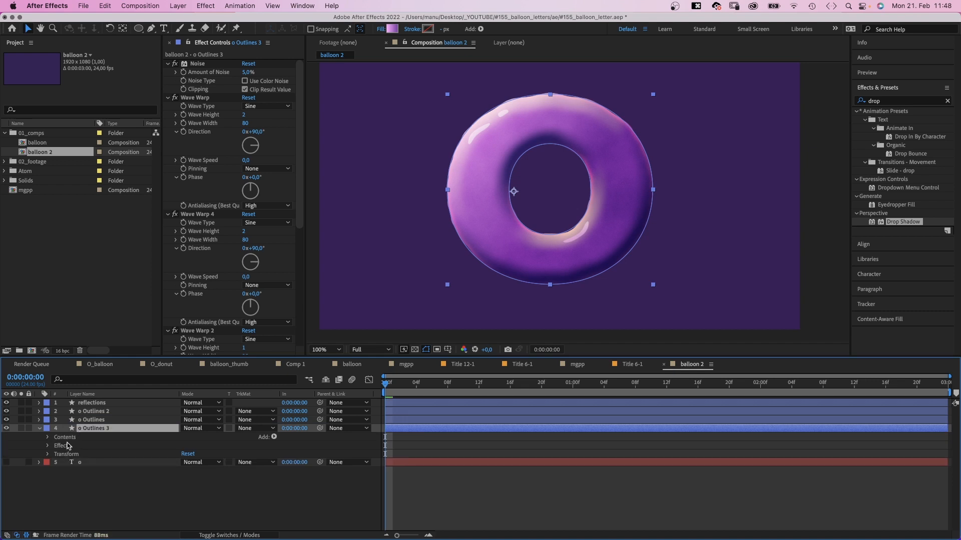
pyautogui.click(69, 446)
pyautogui.press('BackSpace')
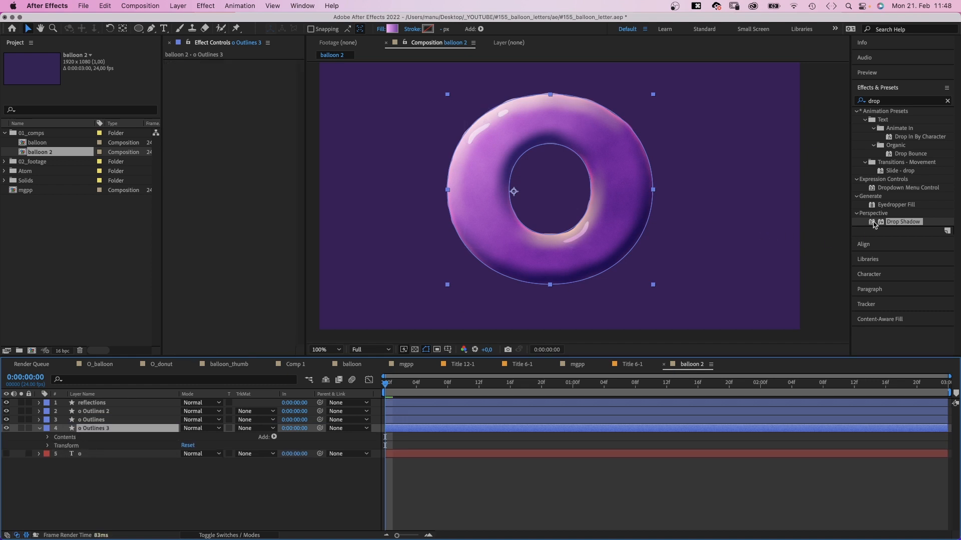
# Apply a Drop Shadow to the o Outlines 3 layer with distance 28, softness 138 and slightly reduced opacity
pyautogui.moveTo(903, 222); pyautogui.dragTo(248, 143)
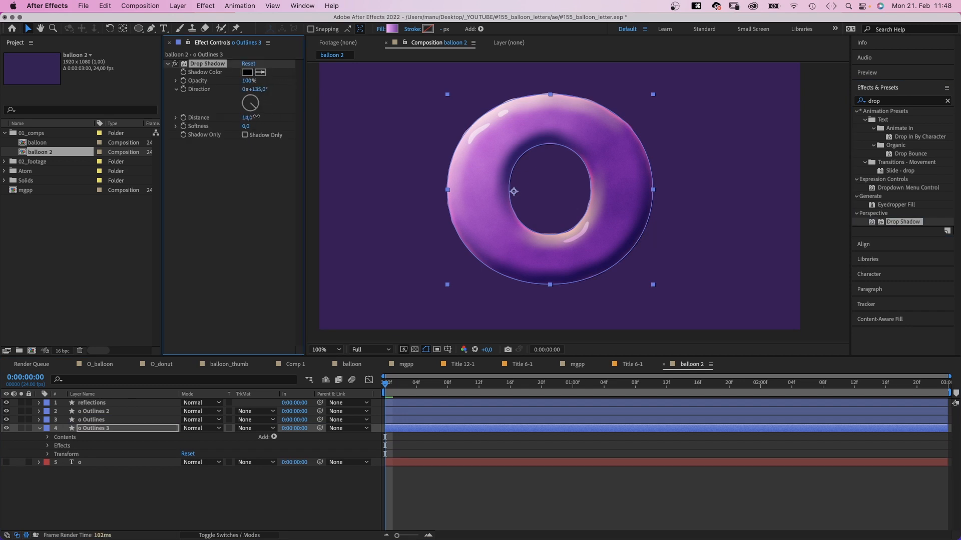
pyautogui.moveTo(256, 117); pyautogui.dragTo(286, 120)
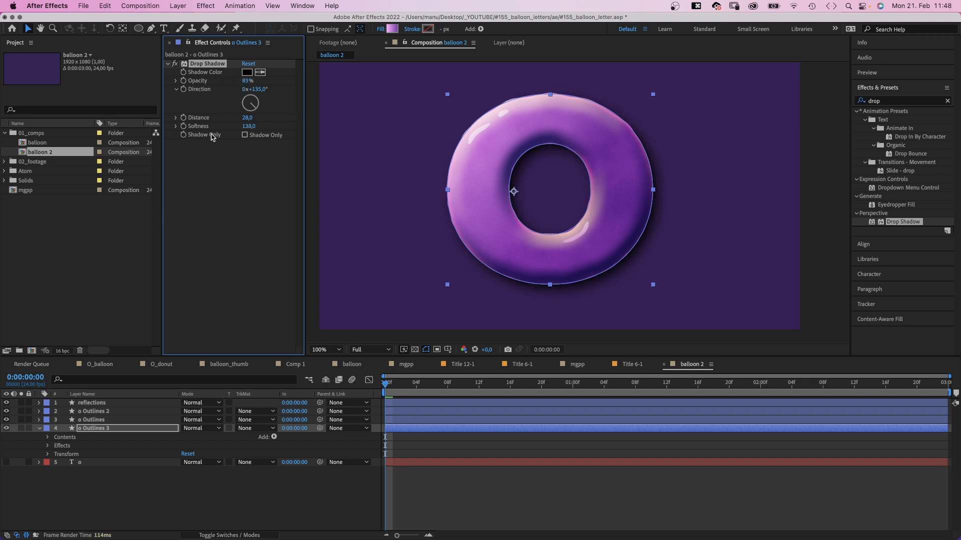
pyautogui.click(134, 491)
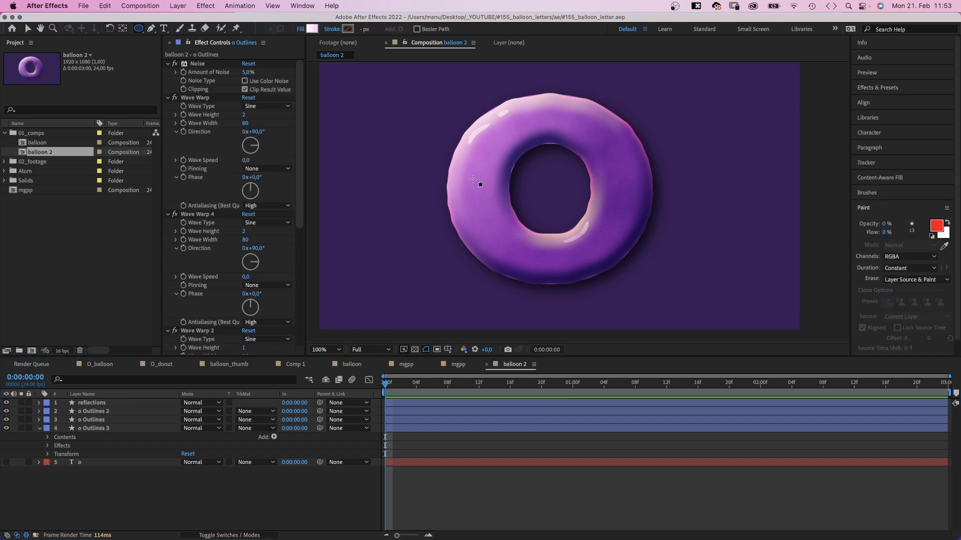
# Draw a small, narrow vertical ellipse on a new shape layer over the letter's left side
pyautogui.moveTo(472, 179); pyautogui.dragTo(476, 185)
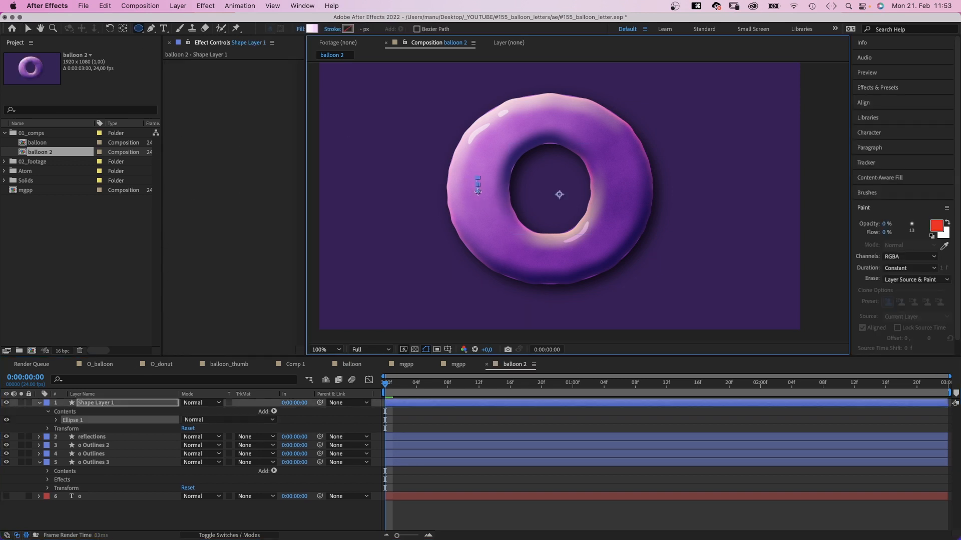
pyautogui.press('.')
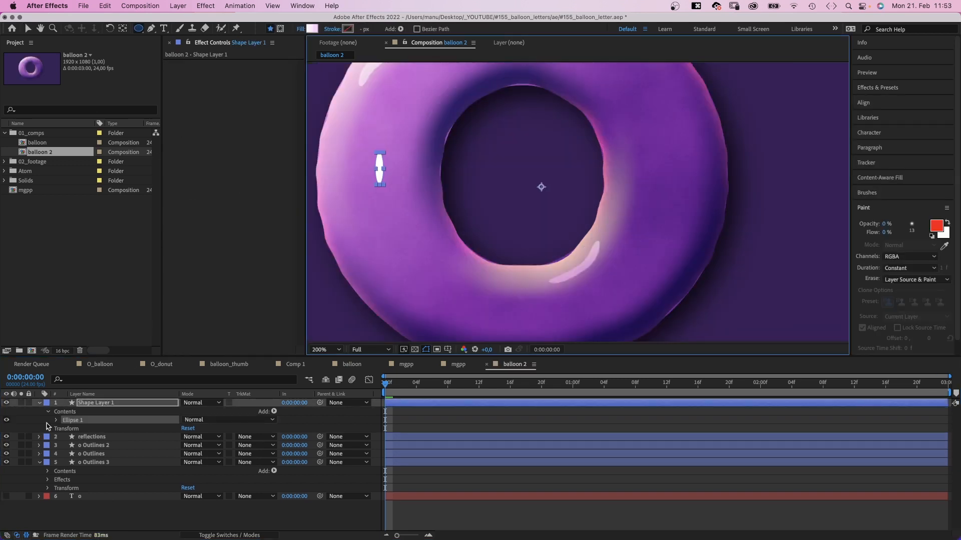
# Convert the small ellipse's parametric path on Shape Layer 1 to an editable Bezier path
pyautogui.click(56, 421)
pyautogui.click(64, 428)
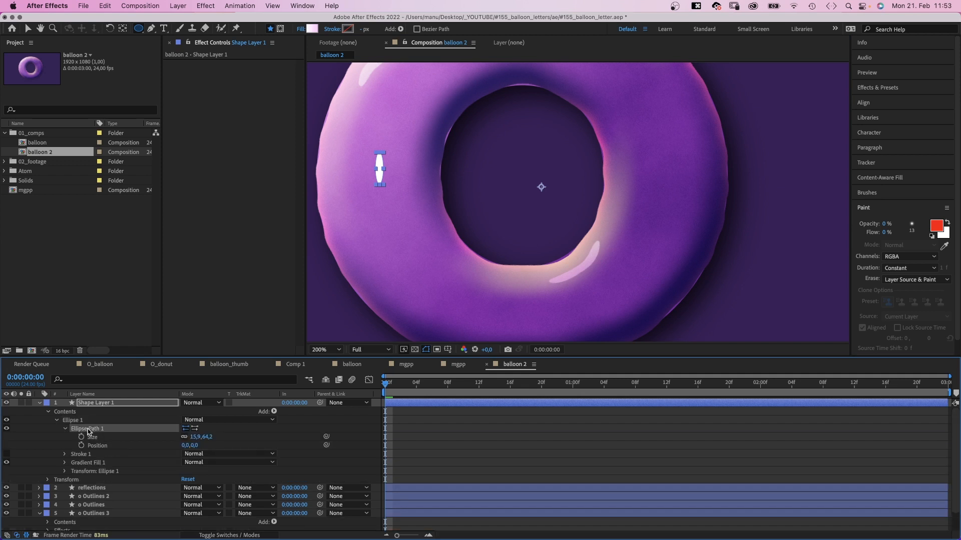
pyautogui.rightClick(86, 429)
pyautogui.click(103, 465)
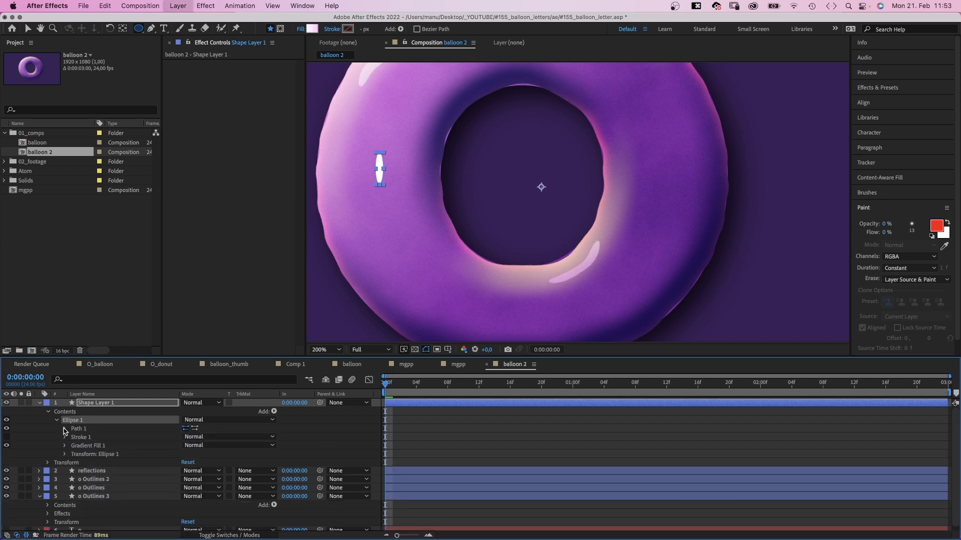
# Reshape the ellipse's path points into a narrow, slightly curved sprinkle with a flattened inner side
pyautogui.press('v')
pyautogui.moveTo(369, 145); pyautogui.dragTo(388, 154)
pyautogui.press('space')
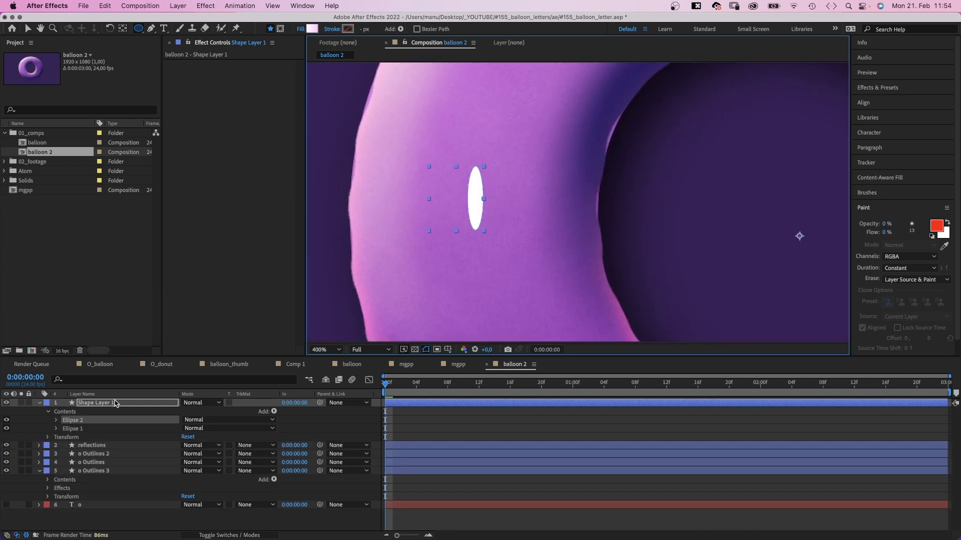
pyautogui.press('v')
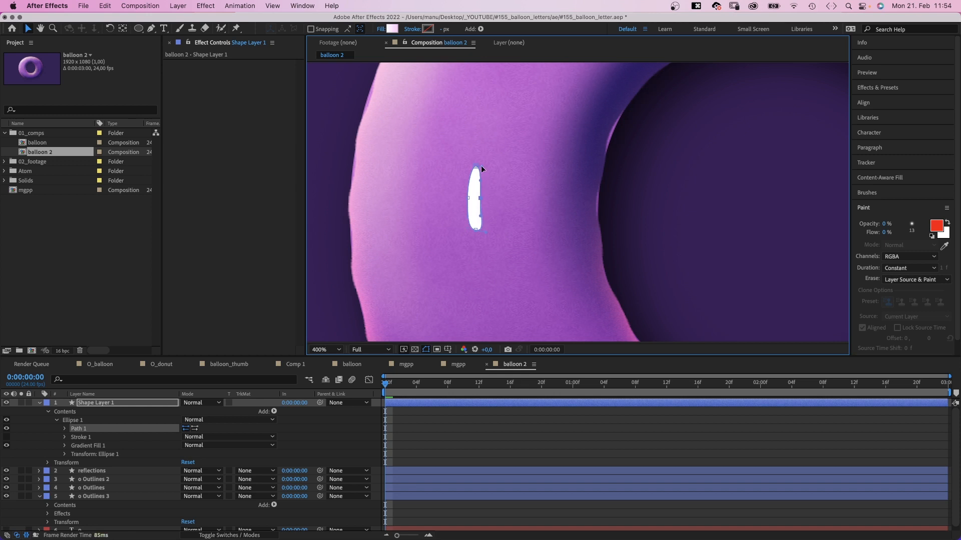
pyautogui.click(99, 406)
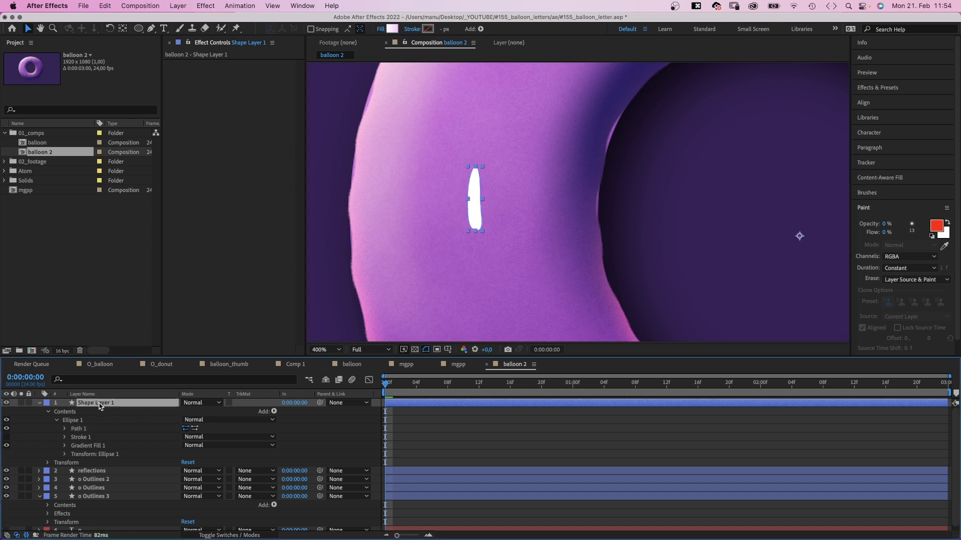
# Copy all effects, including Noise and the Wave Warps, from the o Outlines layer to Shape Layer 1
pyautogui.click(93, 487)
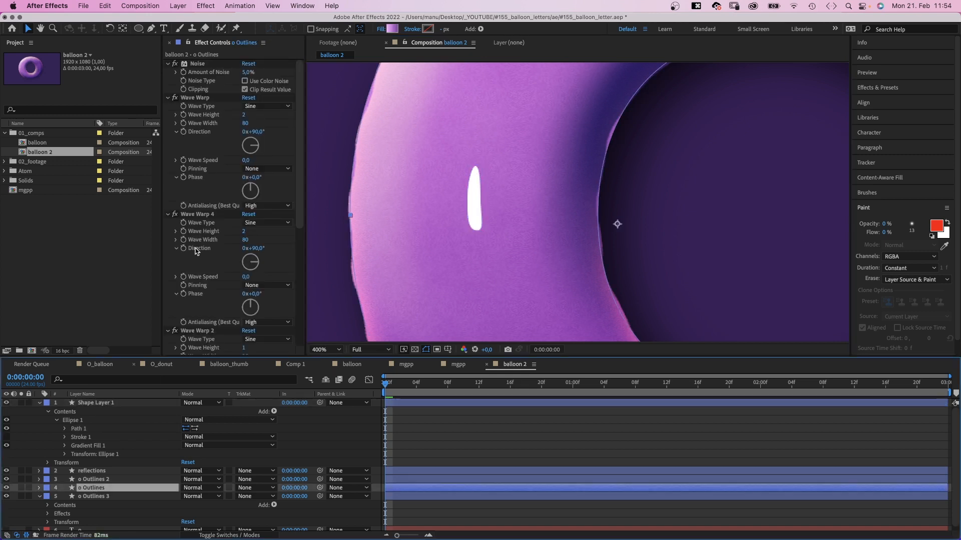
pyautogui.click(203, 65)
pyautogui.press('super+a')
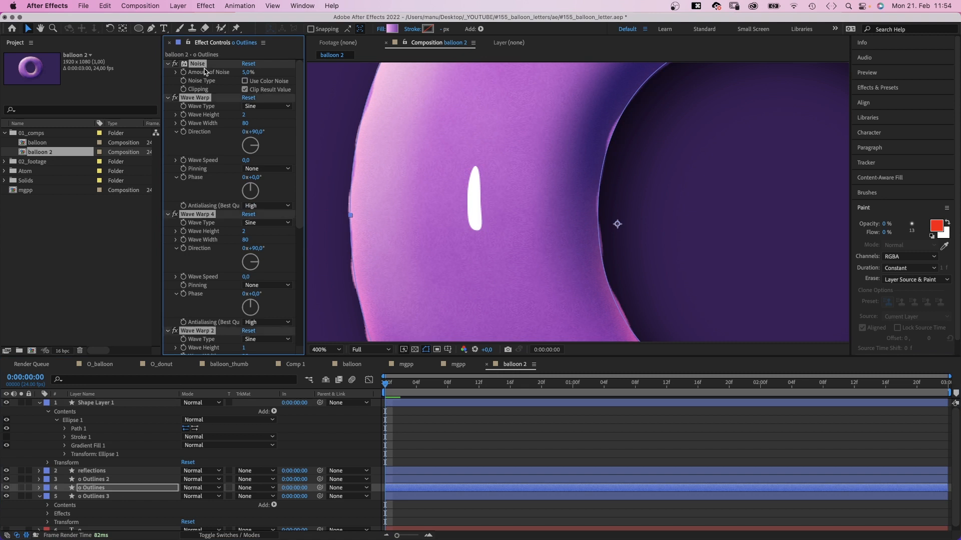
pyautogui.press('super+c')
pyautogui.click(89, 412)
pyautogui.press('super+v')
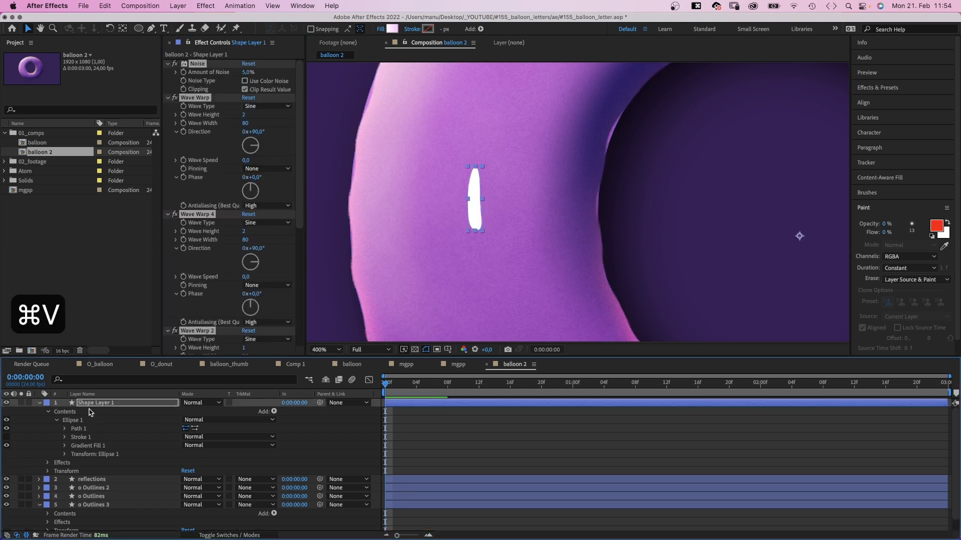
# Change the sprinkle's linear gradient fill to run from bright blue to dark blue and shorten the gradient to fit the small shape
pyautogui.click(393, 29)
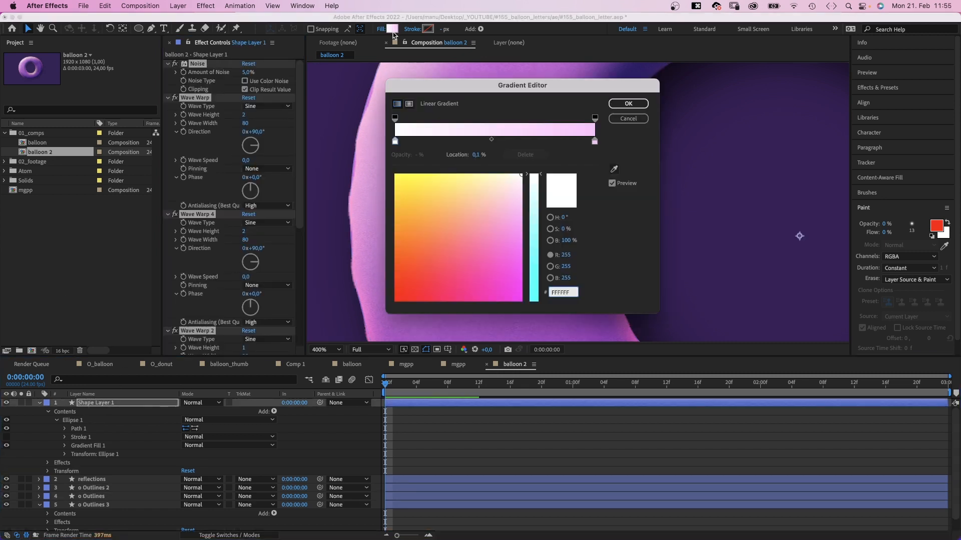
pyautogui.click(594, 142)
pyautogui.moveTo(532, 214); pyautogui.dragTo(530, 304)
pyautogui.moveTo(458, 283); pyautogui.dragTo(454, 292)
pyautogui.click(395, 142)
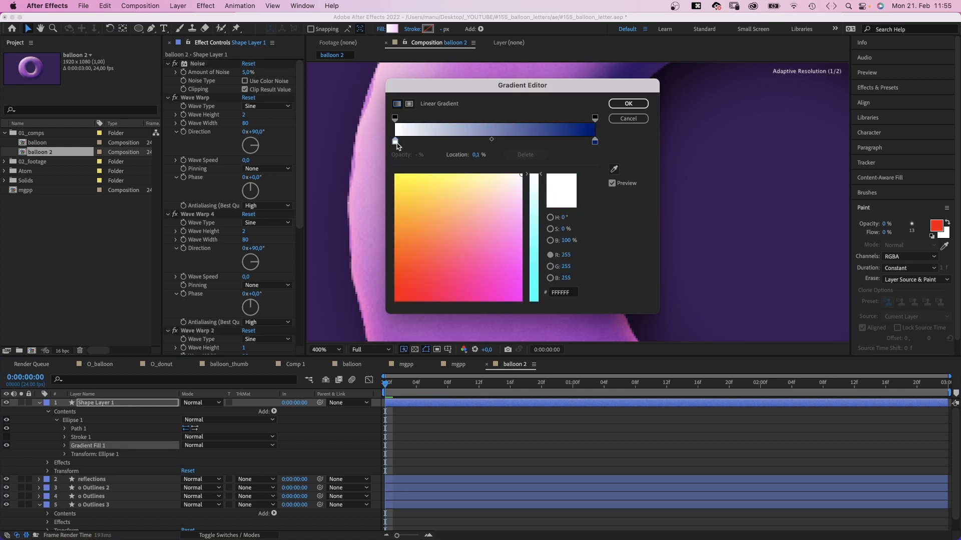
pyautogui.click(533, 252)
pyautogui.click(521, 237)
pyautogui.click(628, 103)
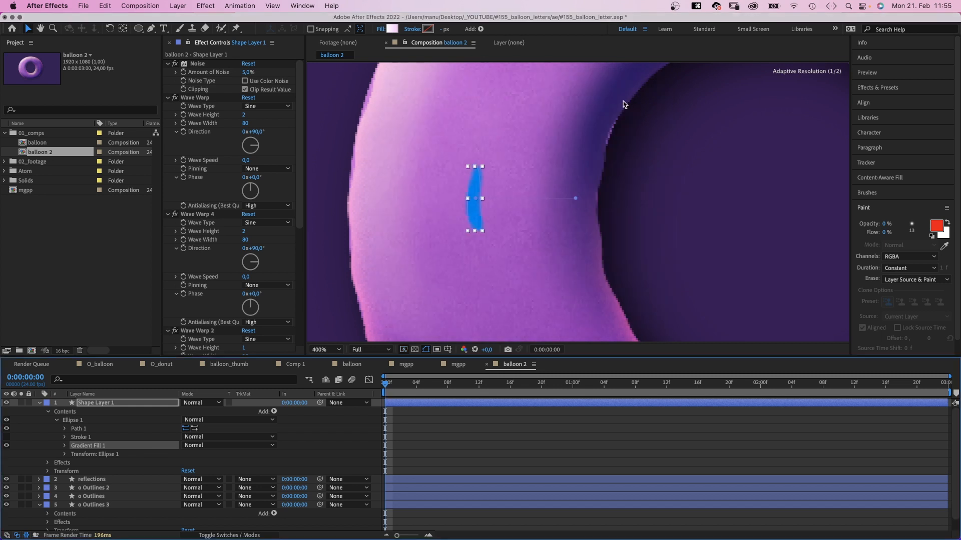
pyautogui.moveTo(573, 199); pyautogui.dragTo(504, 199)
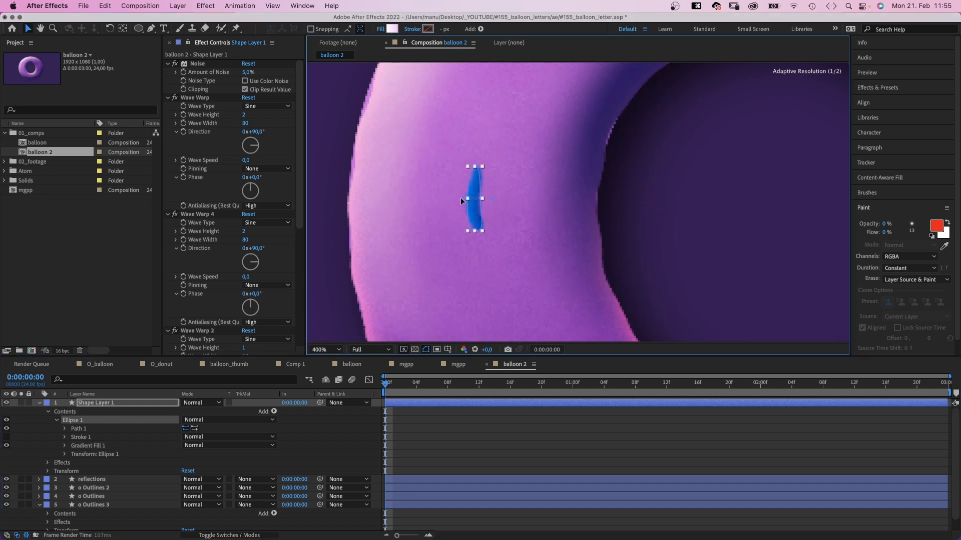
# Apply a Drop Shadow with softness 20 to the sprinkle's shape layer and deselect the layer
pyautogui.scroll(-4, 464, 197)
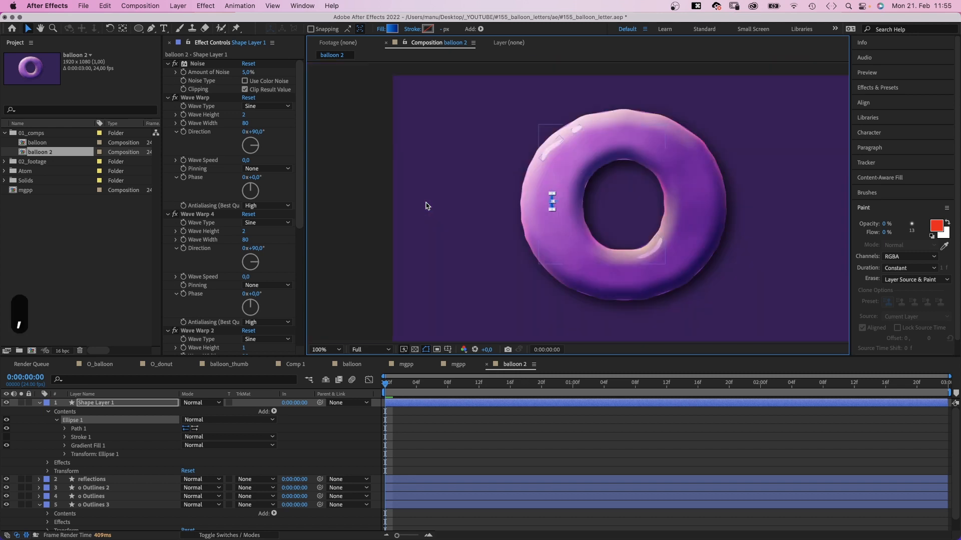
pyautogui.moveTo(564, 220); pyautogui.dragTo(489, 206)
pyautogui.click(880, 89)
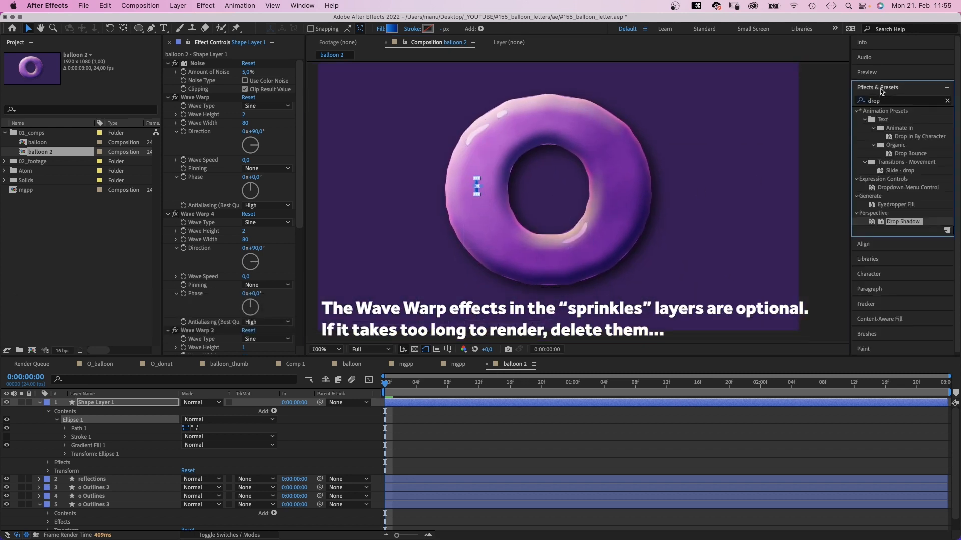
pyautogui.click(890, 102)
pyautogui.moveTo(871, 224); pyautogui.dragTo(853, 227)
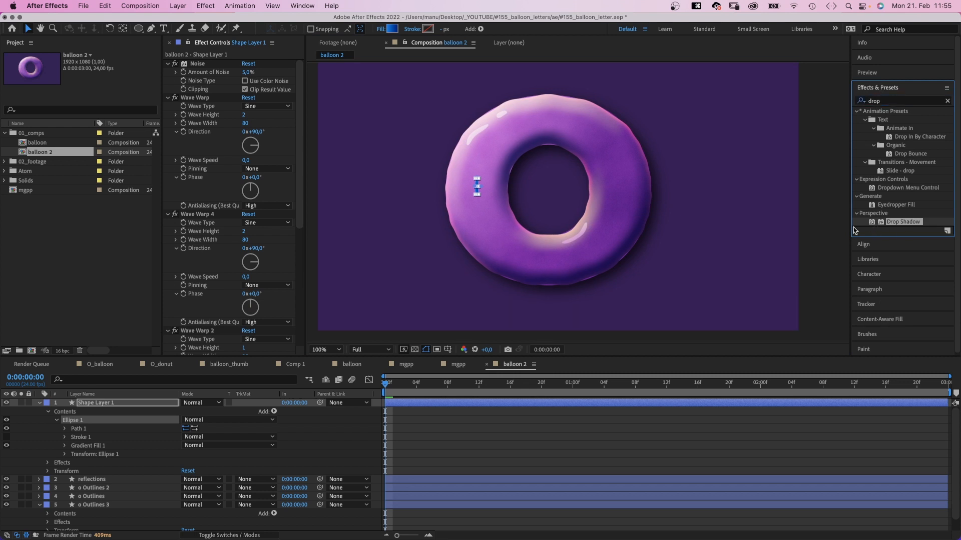
pyautogui.moveTo(120, 320); pyautogui.dragTo(206, 350)
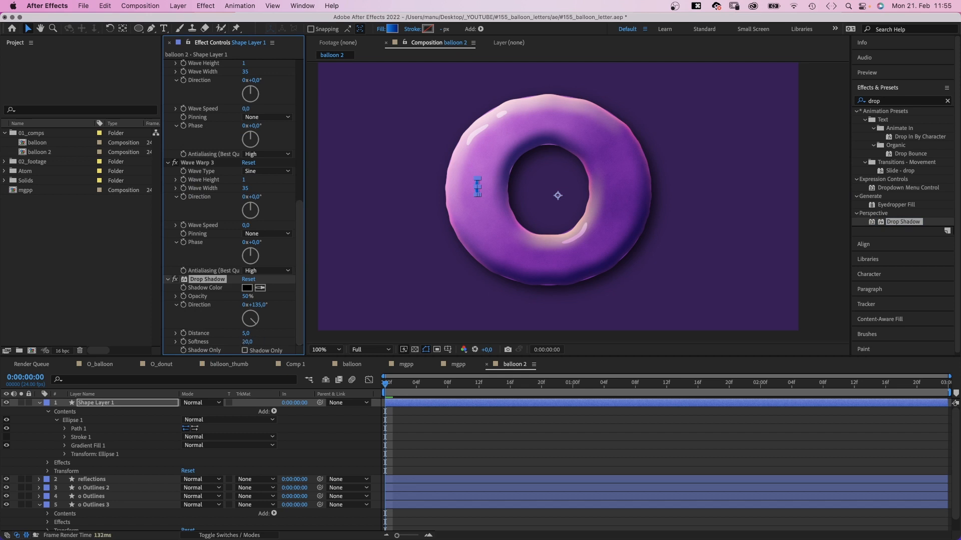
pyautogui.press('F2')
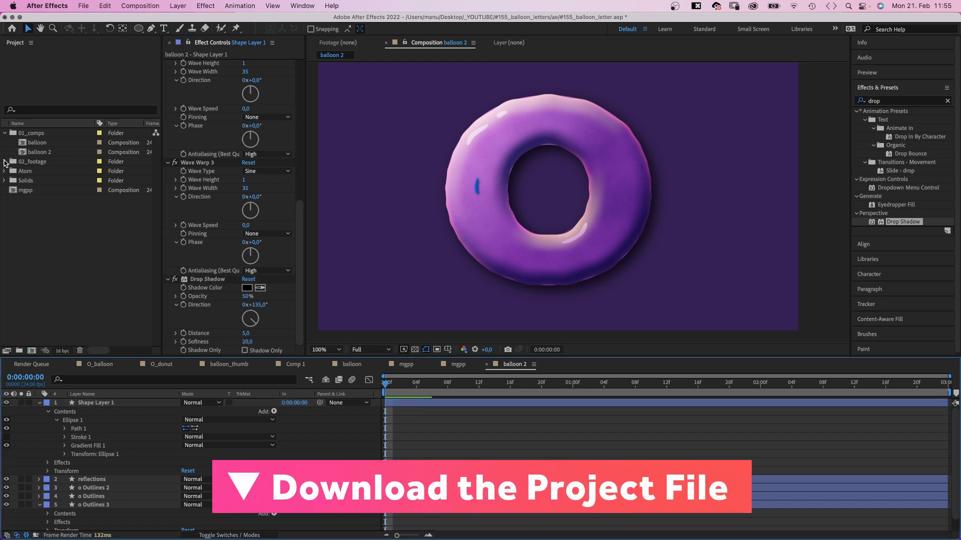
# Open the O_donut composition from the 02_footage folder to examine its sprinkle arrangement, and return to balloon 2
pyautogui.click(5, 162)
pyautogui.doubleClick(41, 200)
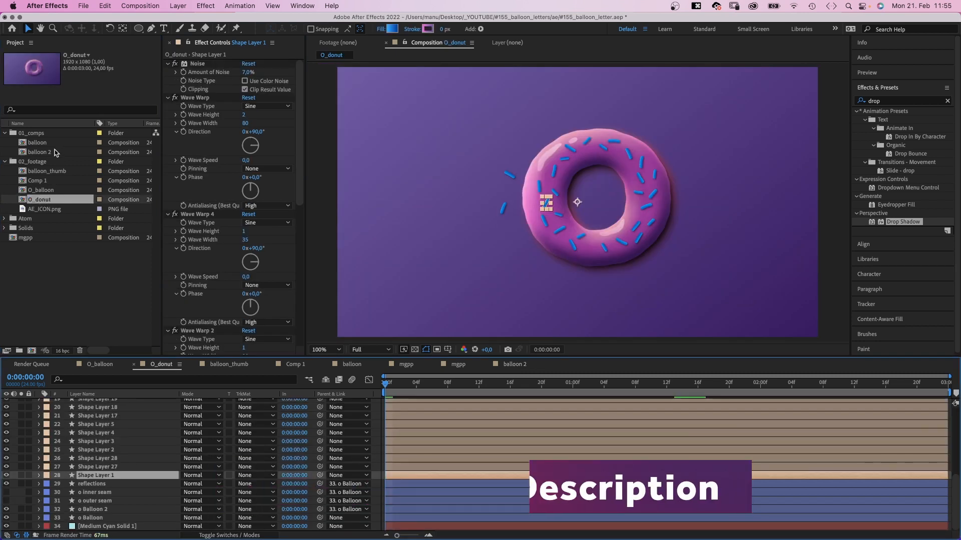
pyautogui.click(43, 159)
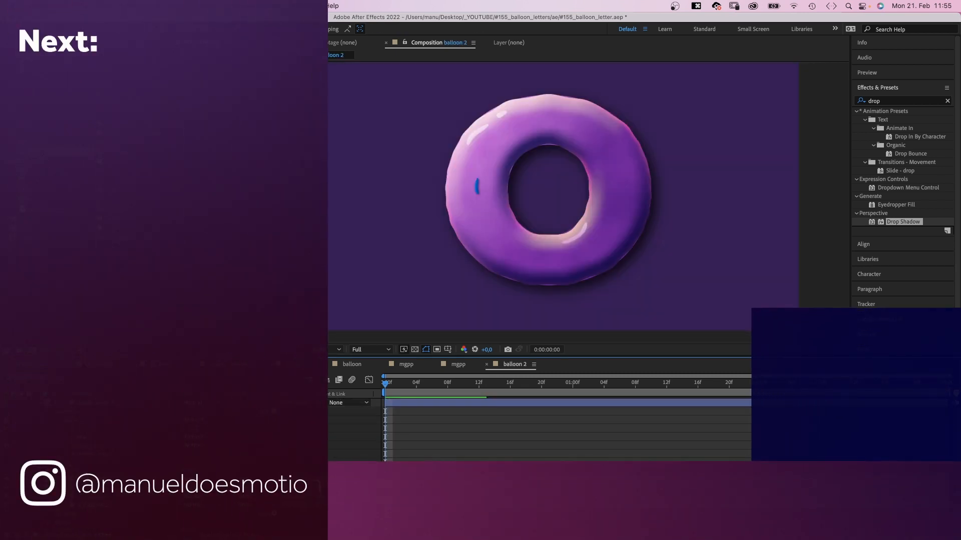